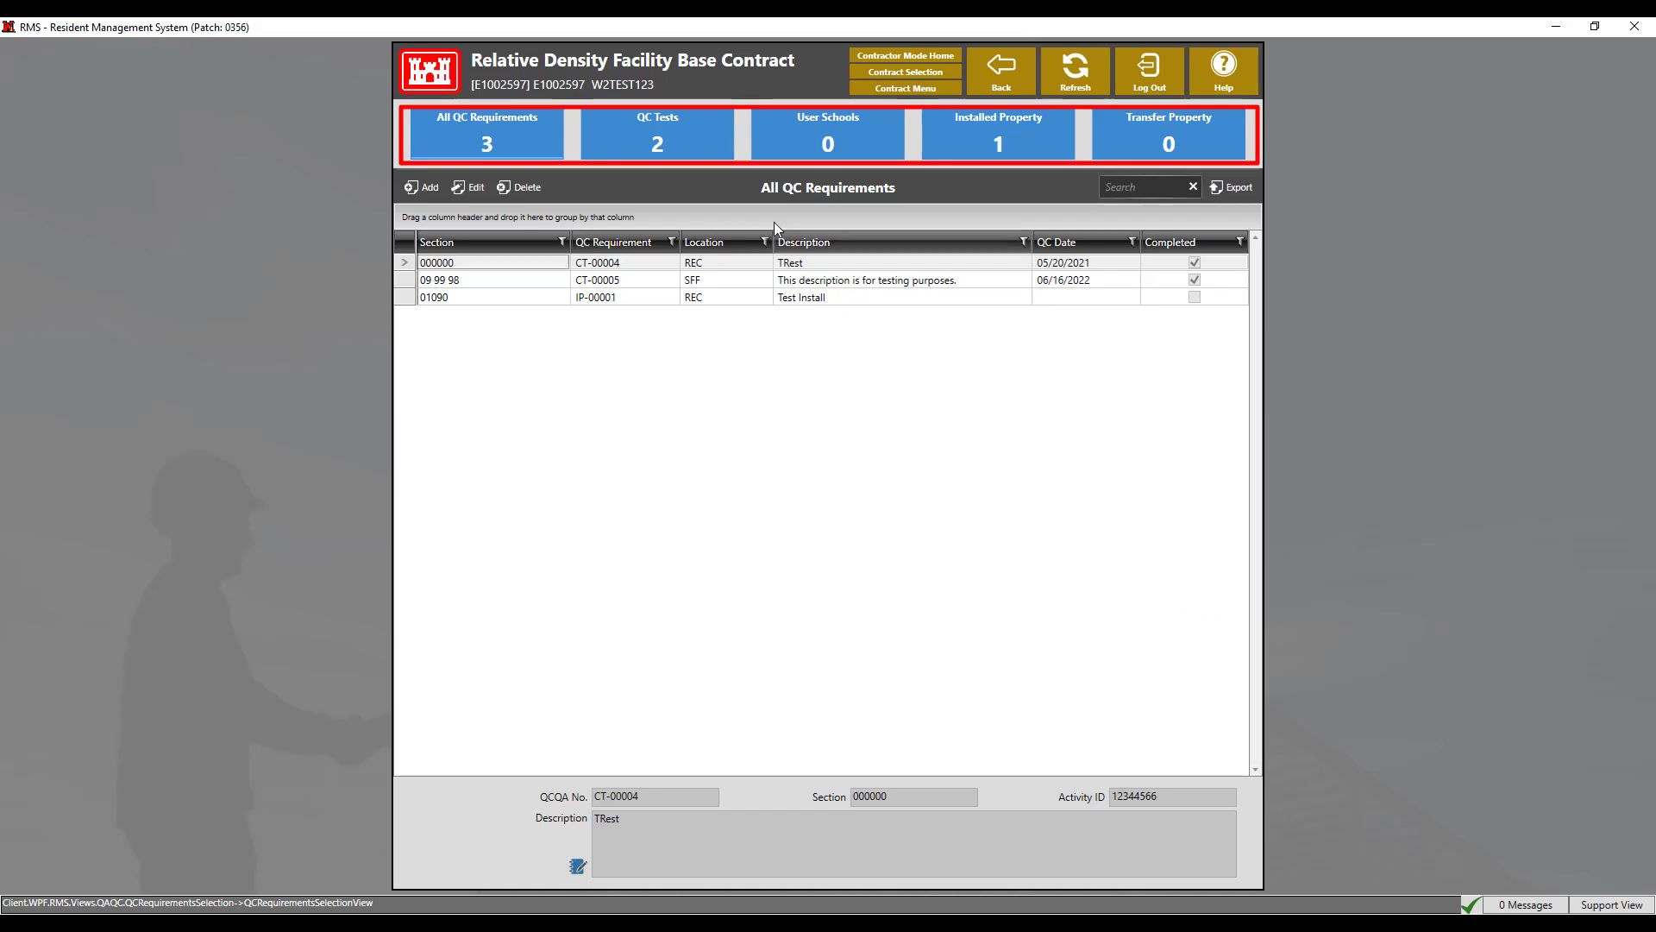
Review the QC Tests, User Schools, Installed Property and Transfer Property lists, ending on all QC requirements.
click(674, 140)
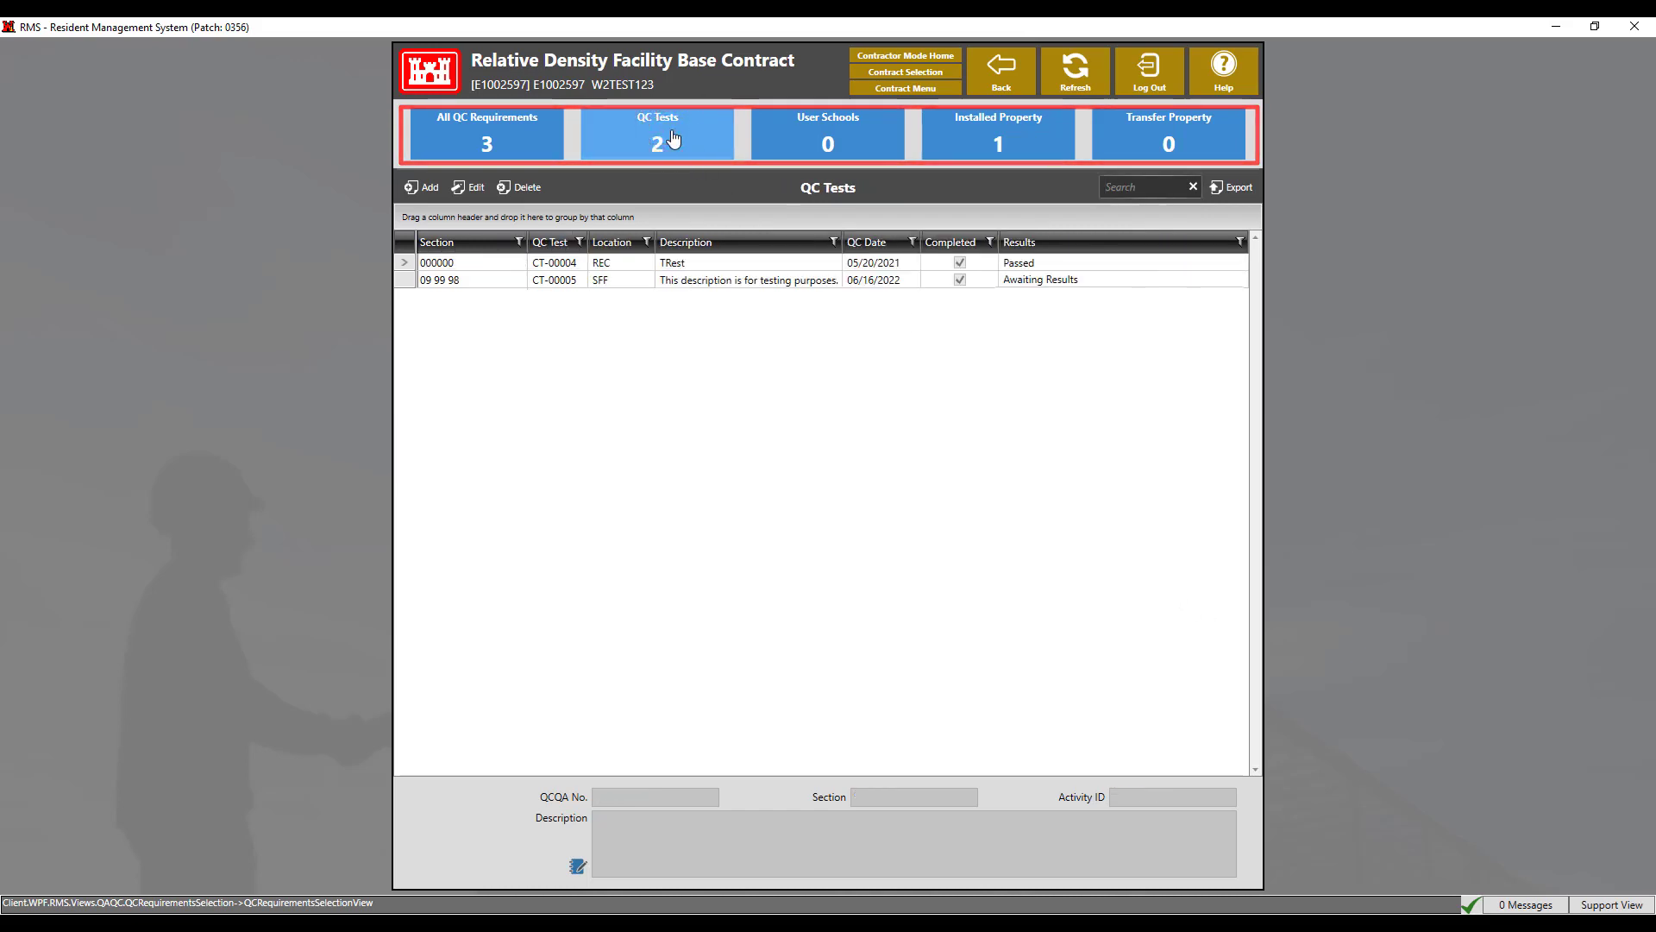
click(813, 148)
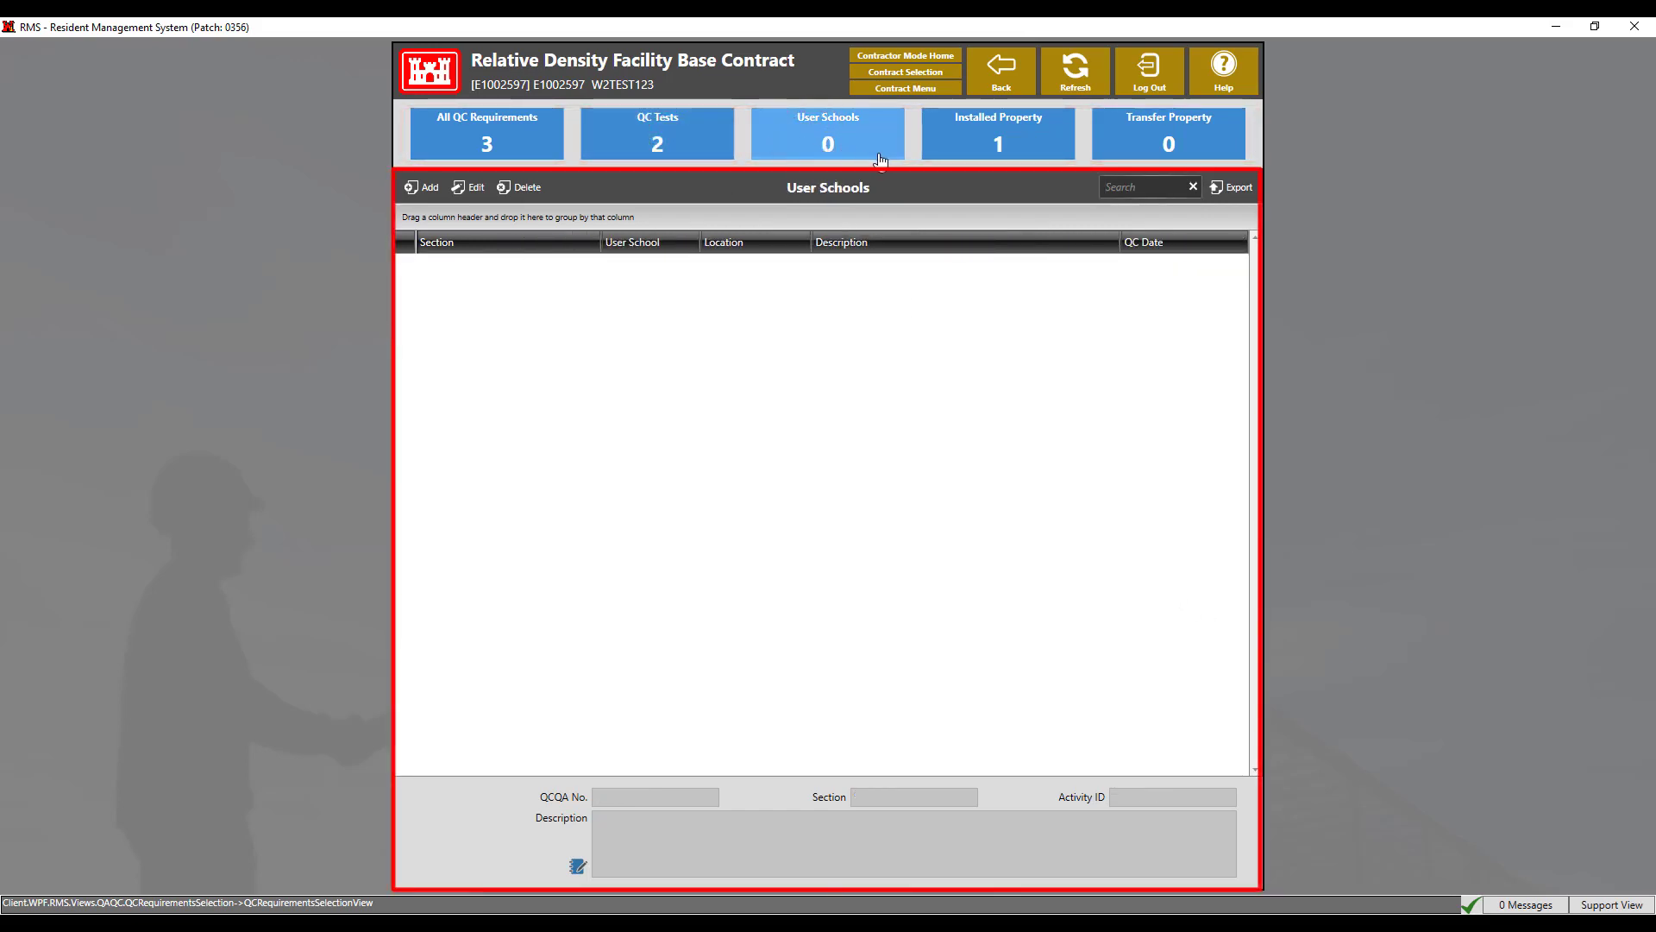
click(1030, 156)
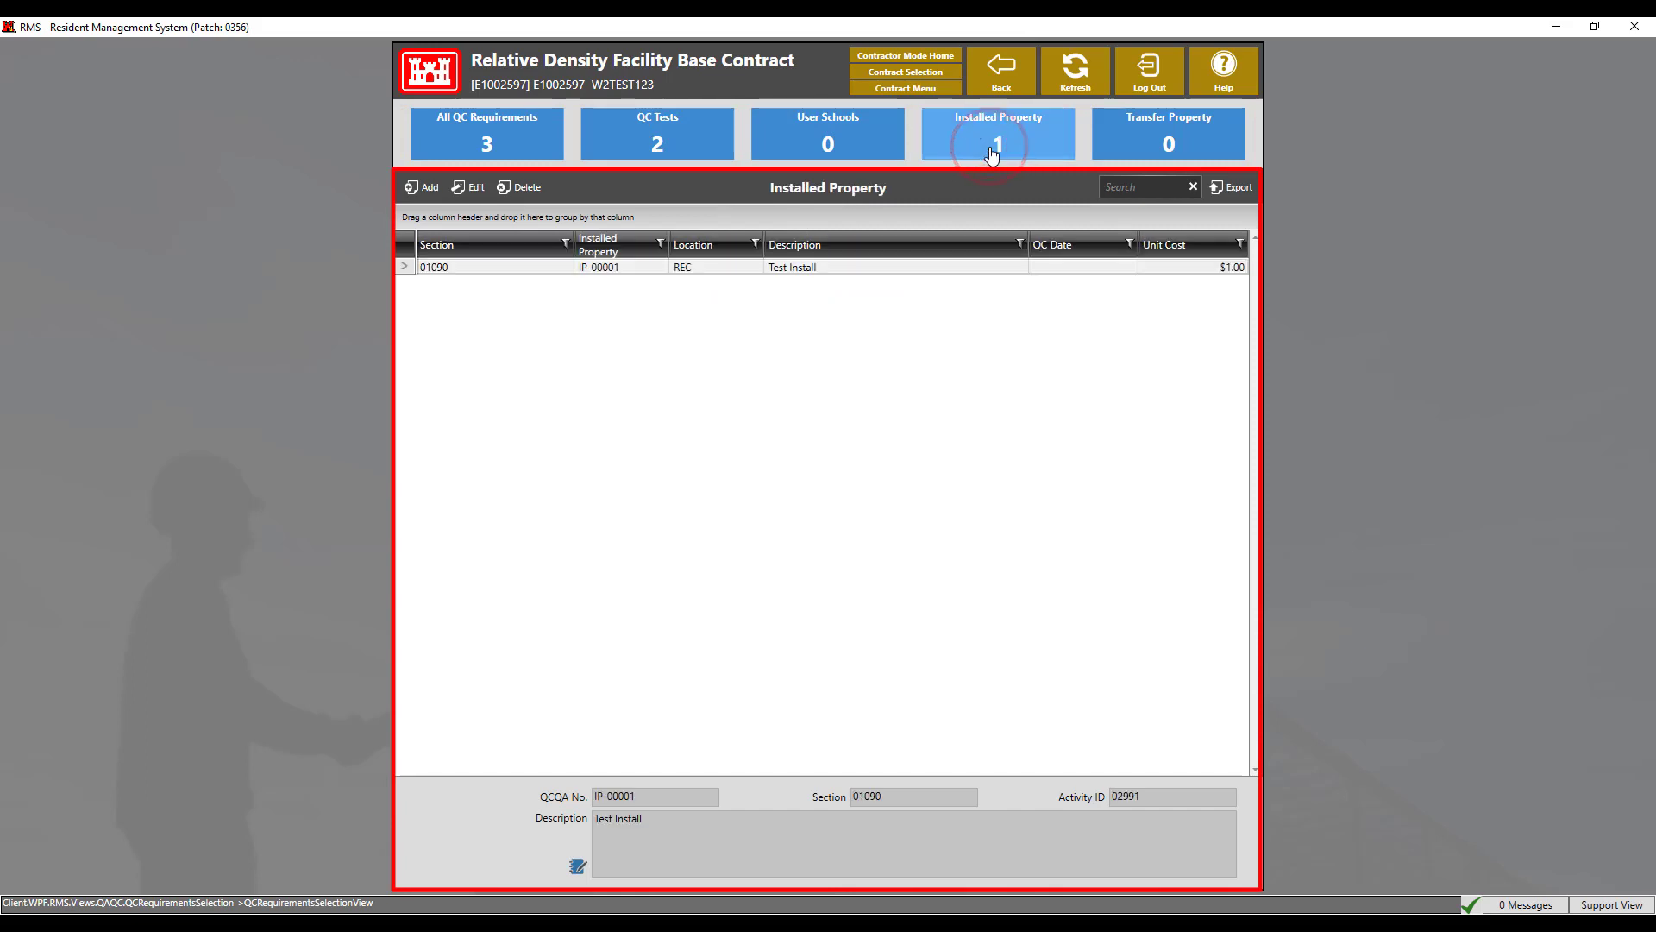
click(1169, 148)
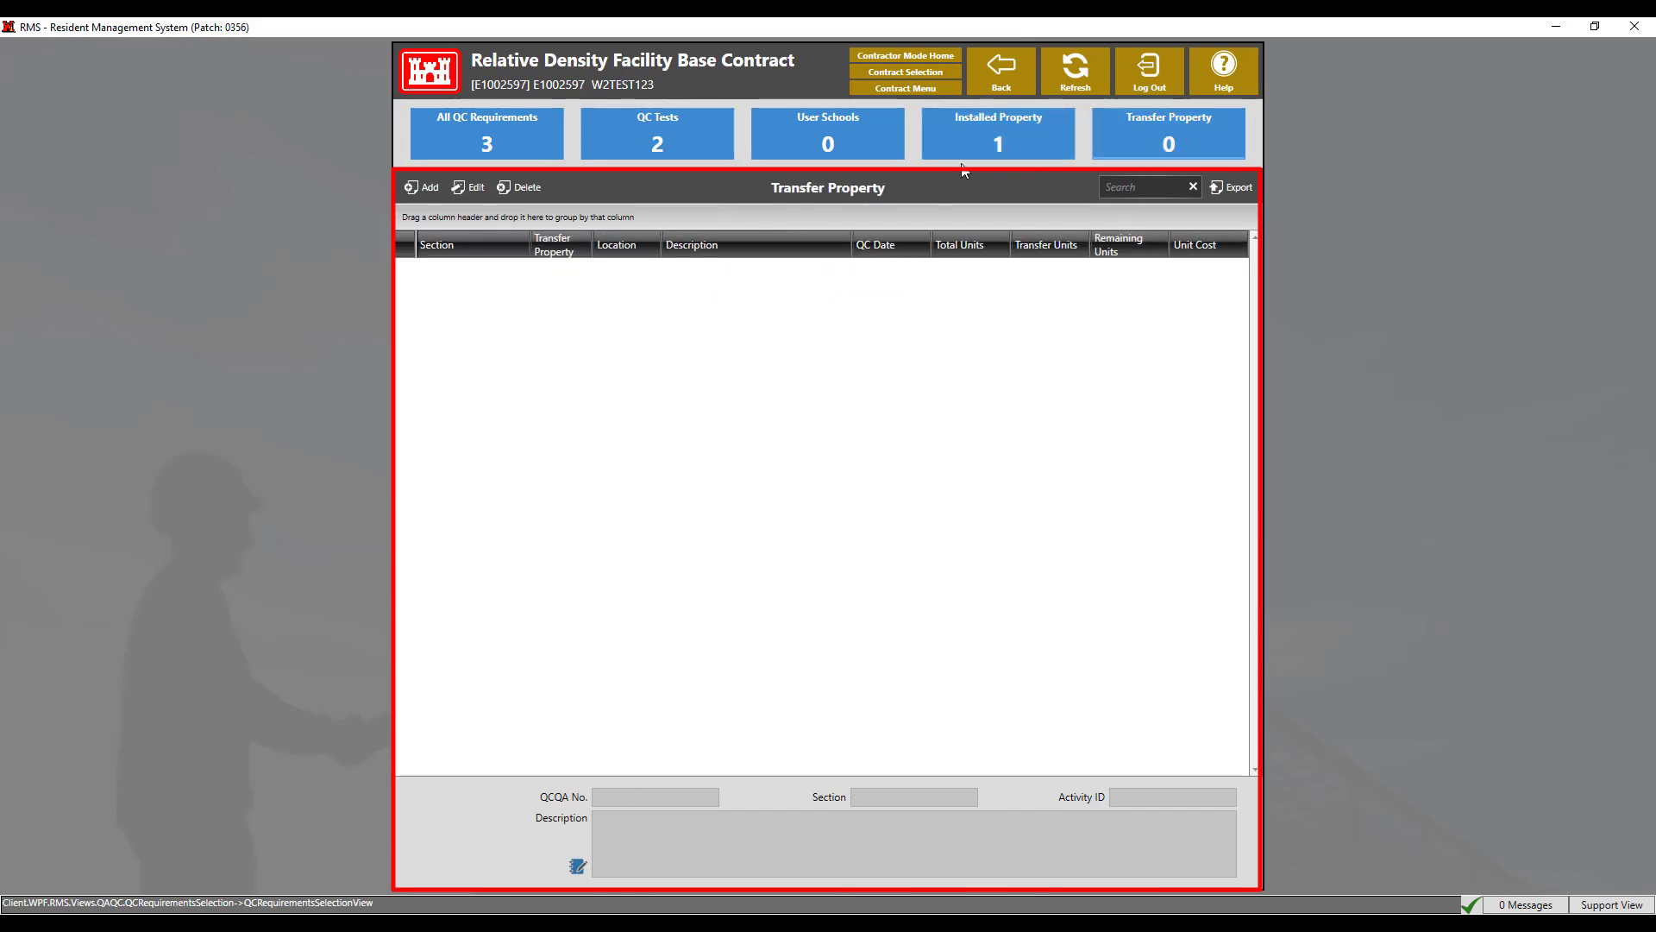
click(700, 135)
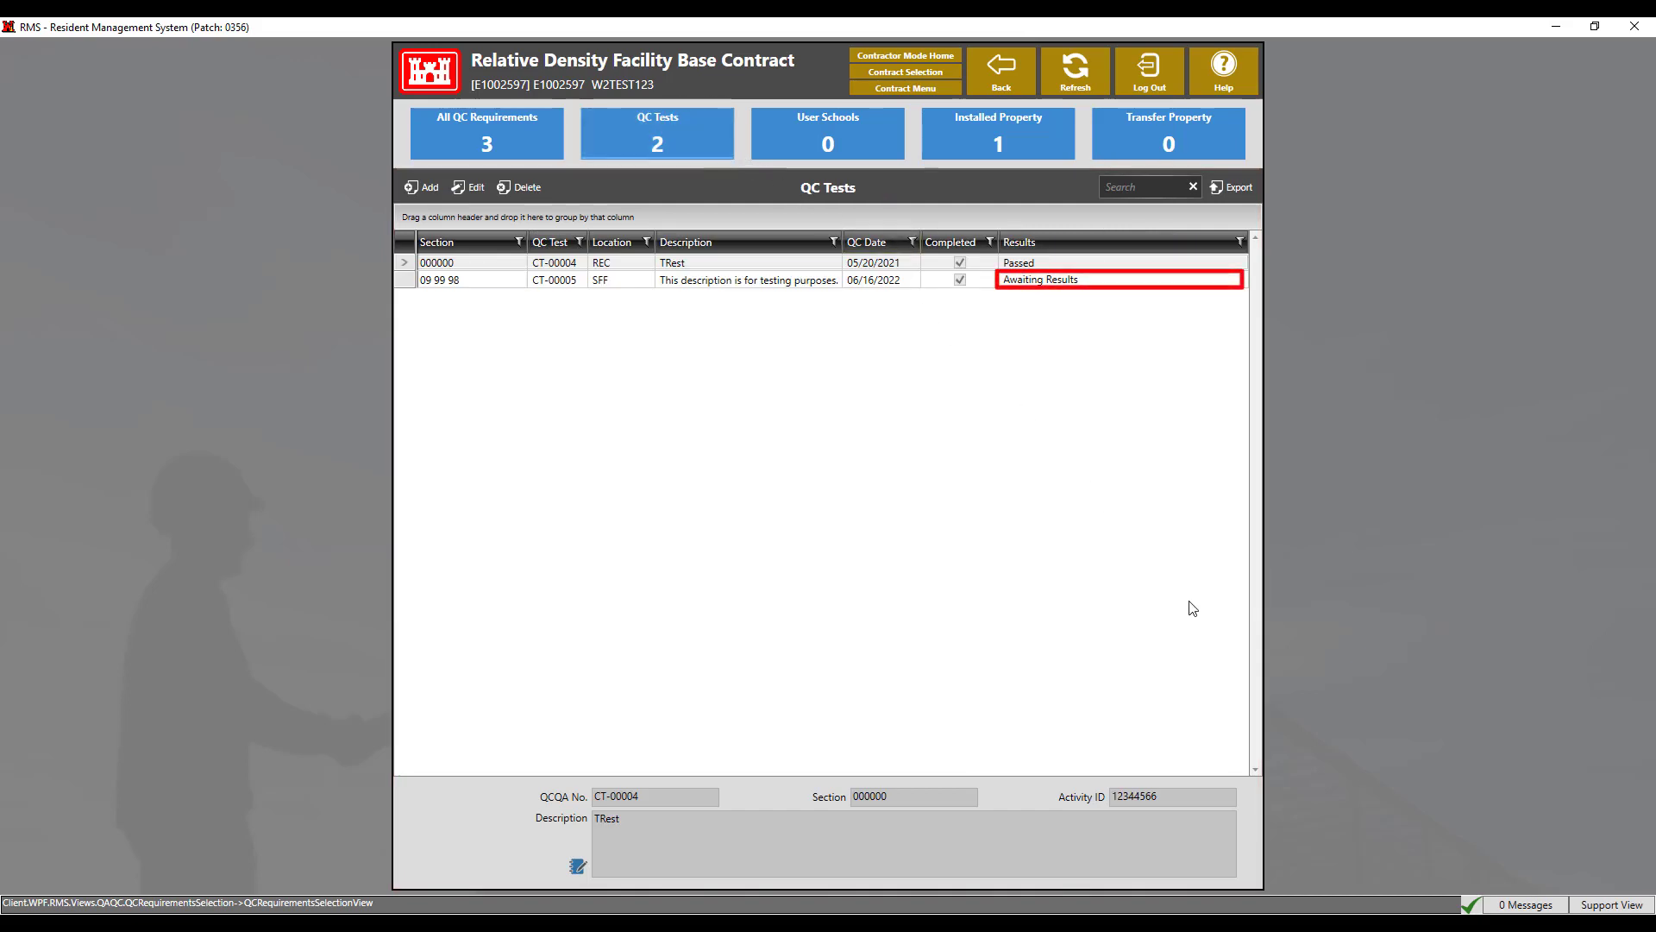
click(544, 143)
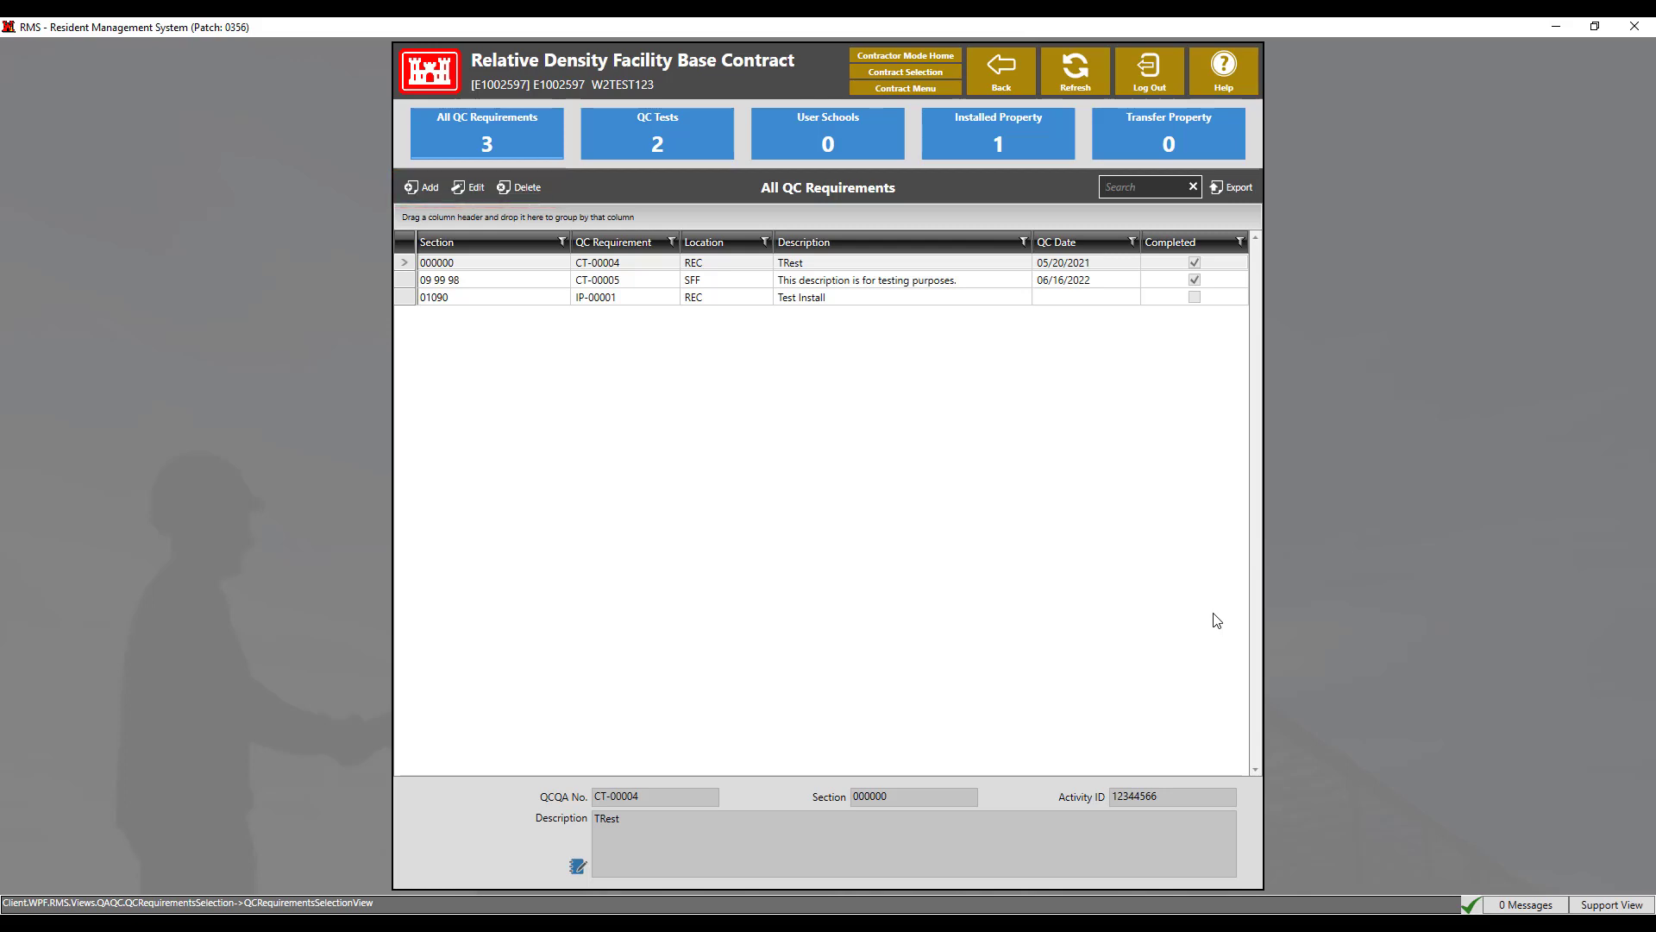
Add a user school requirement for section 09 99 98 - Isopropyl Insert, paragraph 22.
click(423, 187)
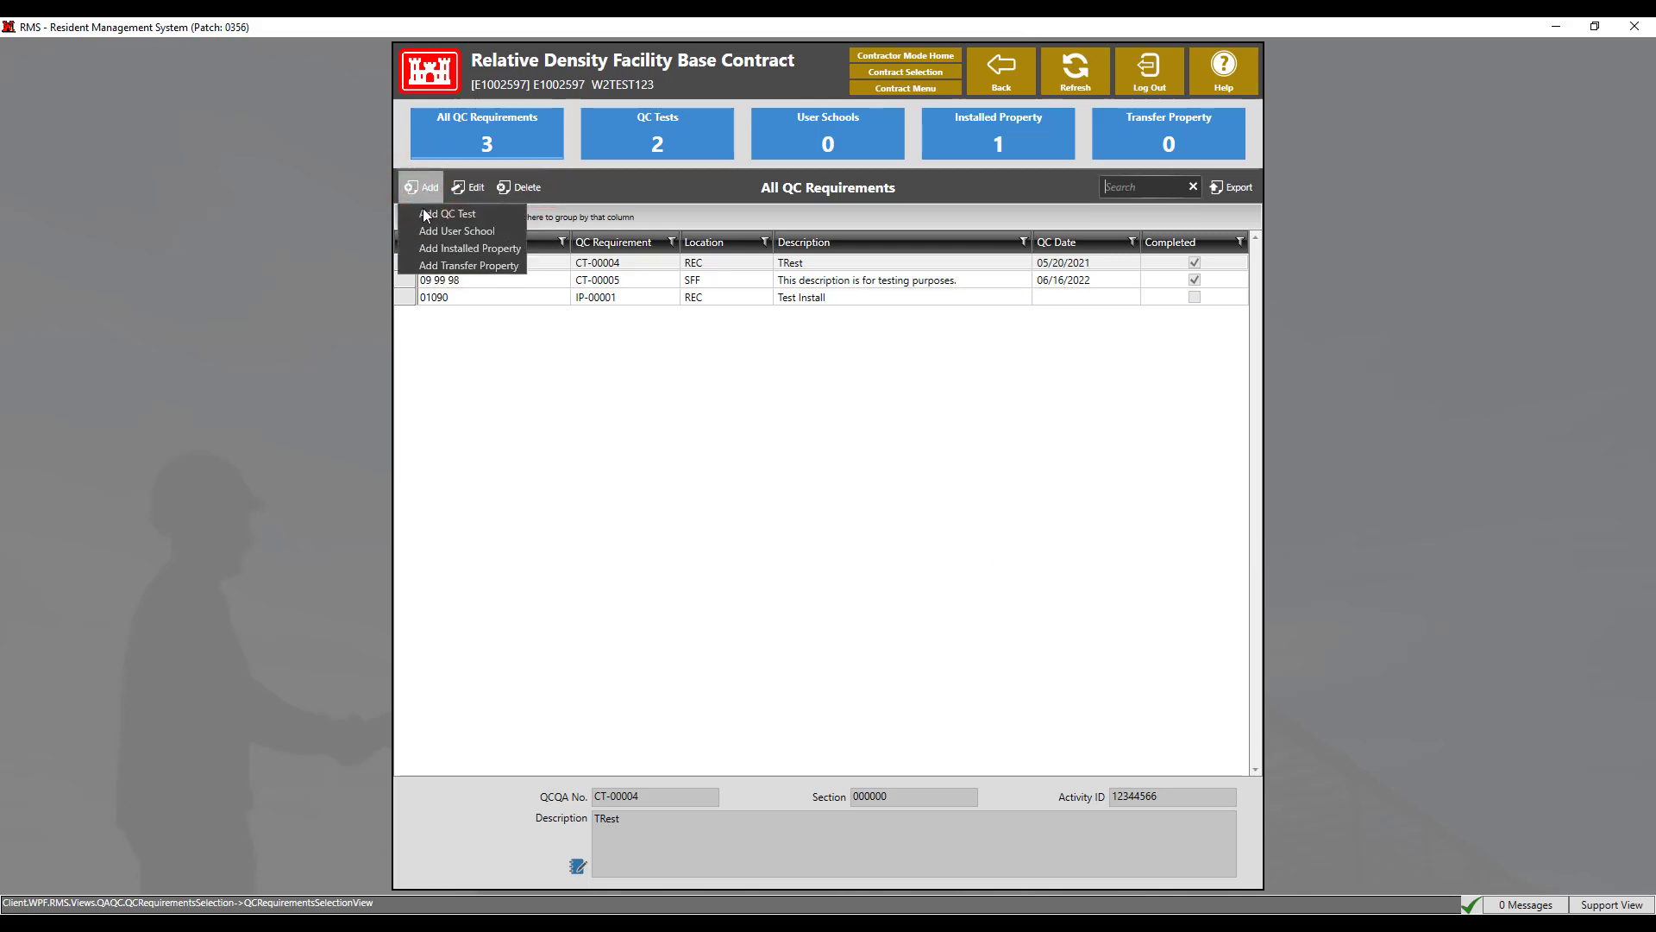
click(475, 231)
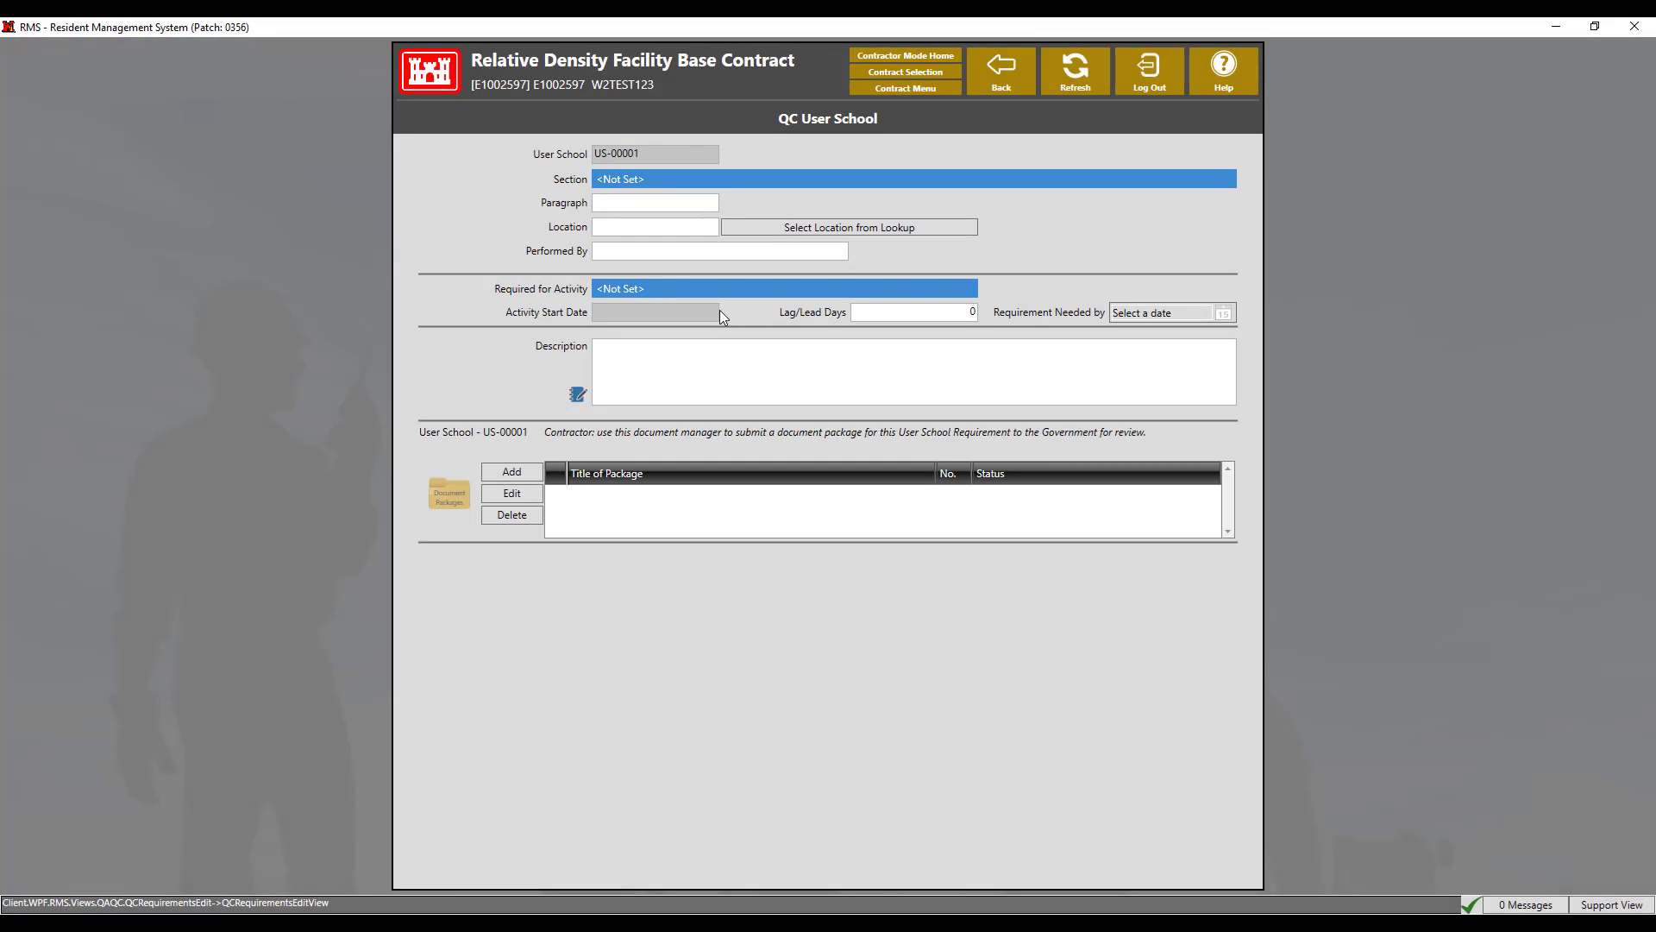
click(762, 184)
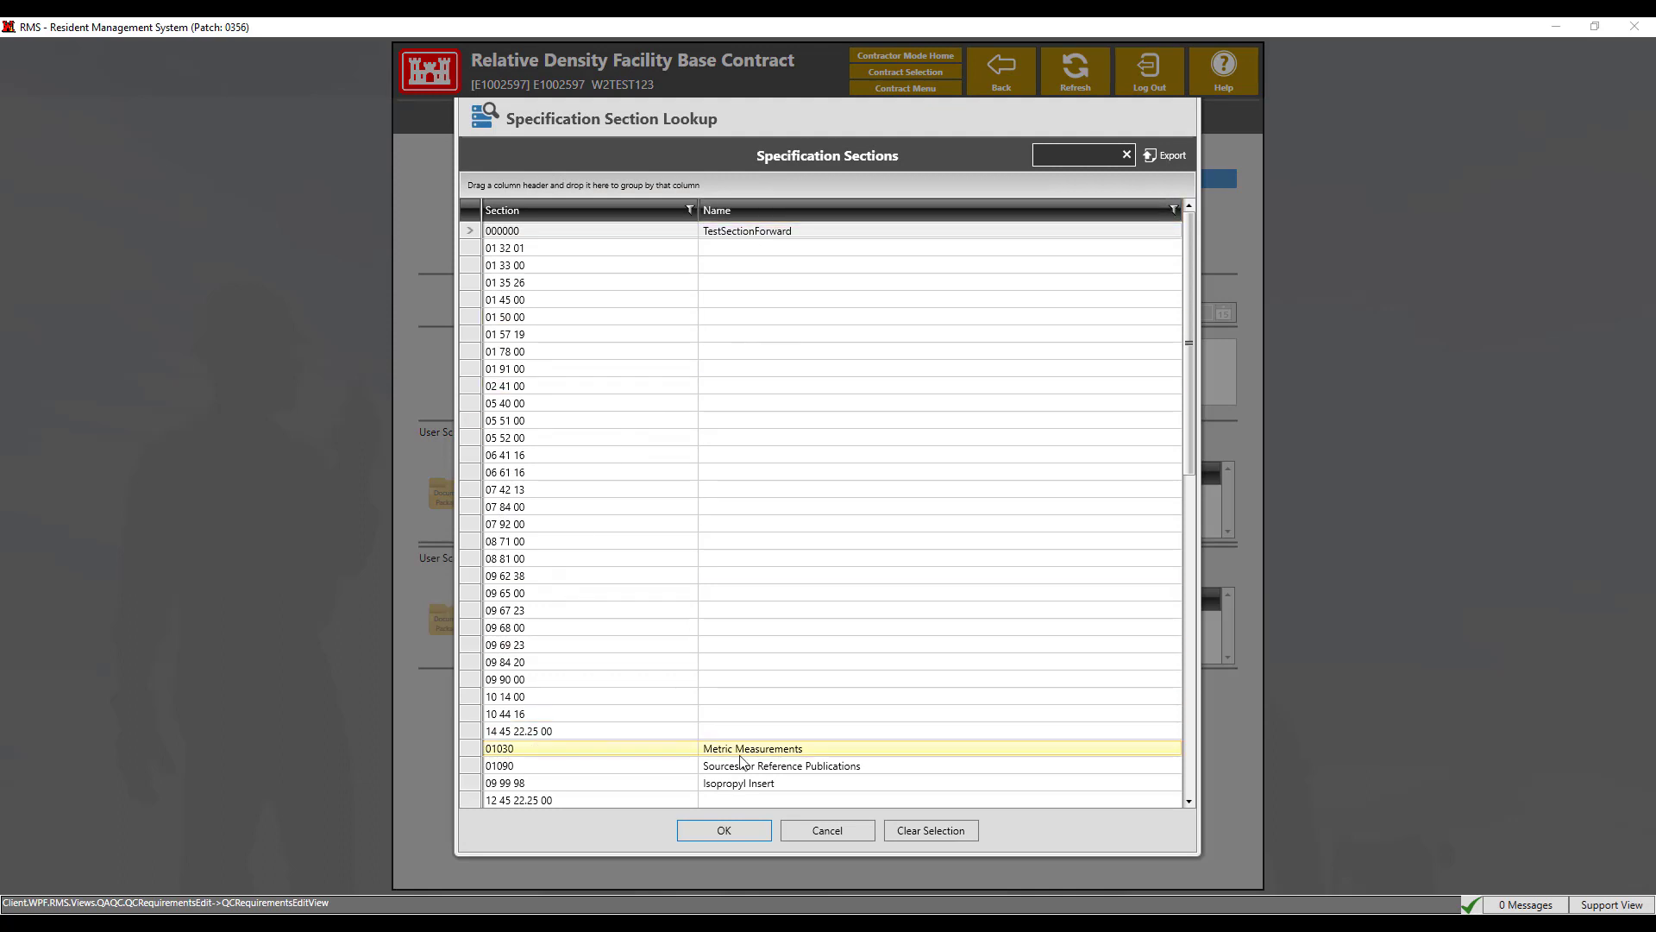
click(738, 785)
click(725, 830)
click(637, 205)
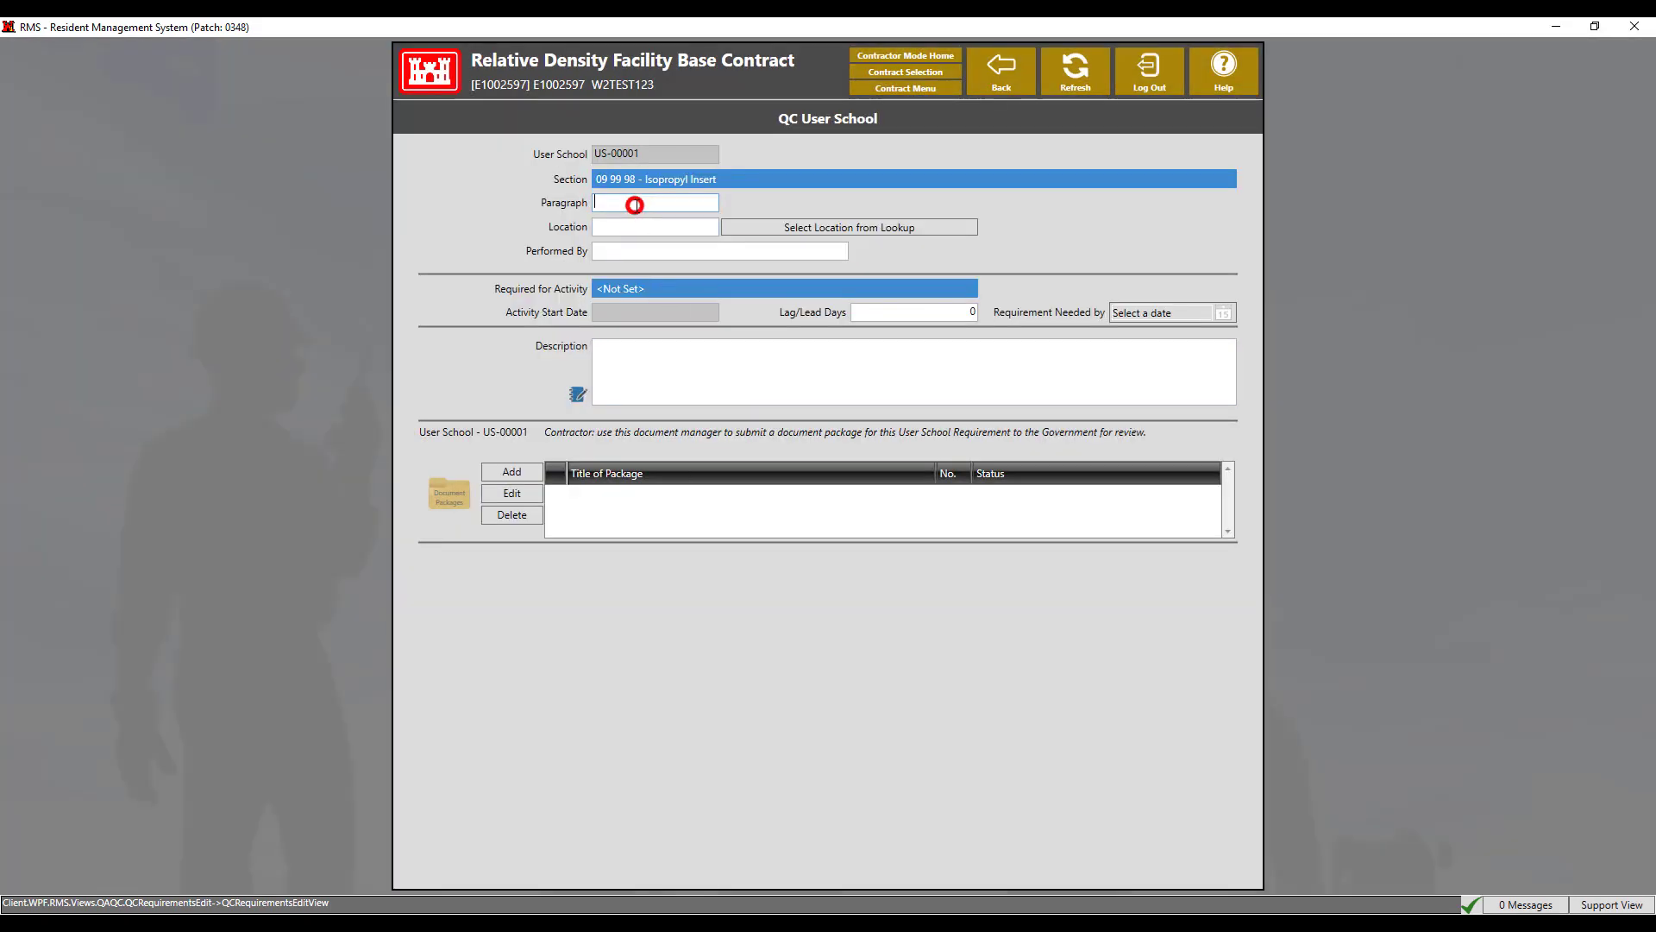
text(22)
Set the user school's location to REC from the lookup and its Performed By value to Test User.
click(752, 230)
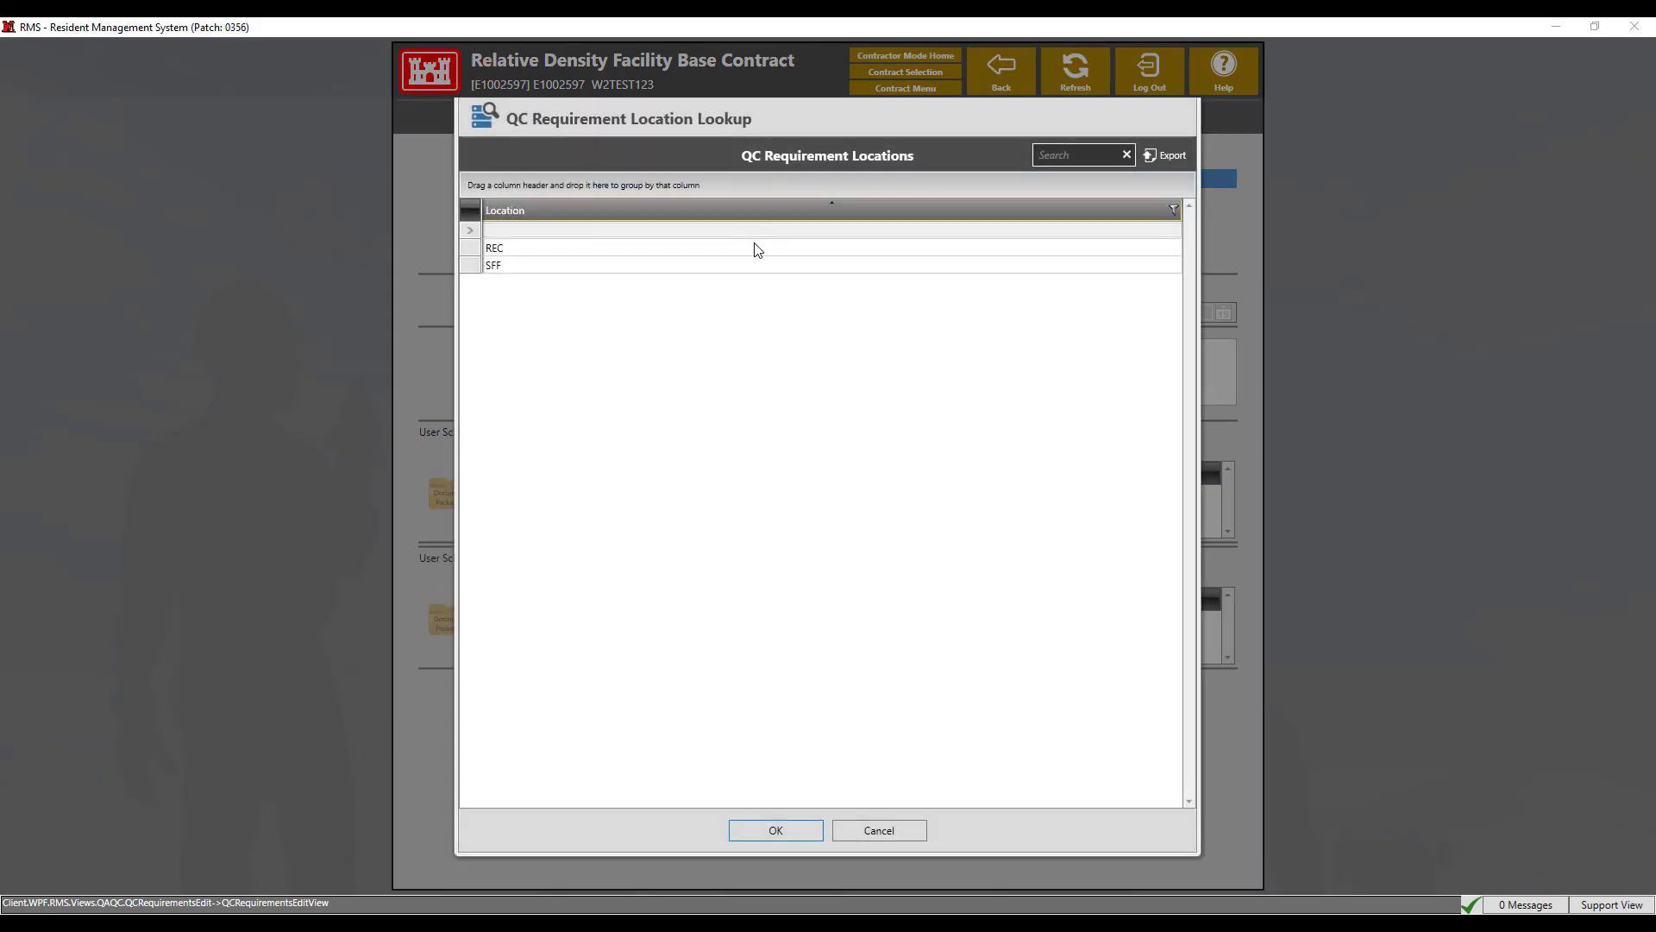
click(722, 250)
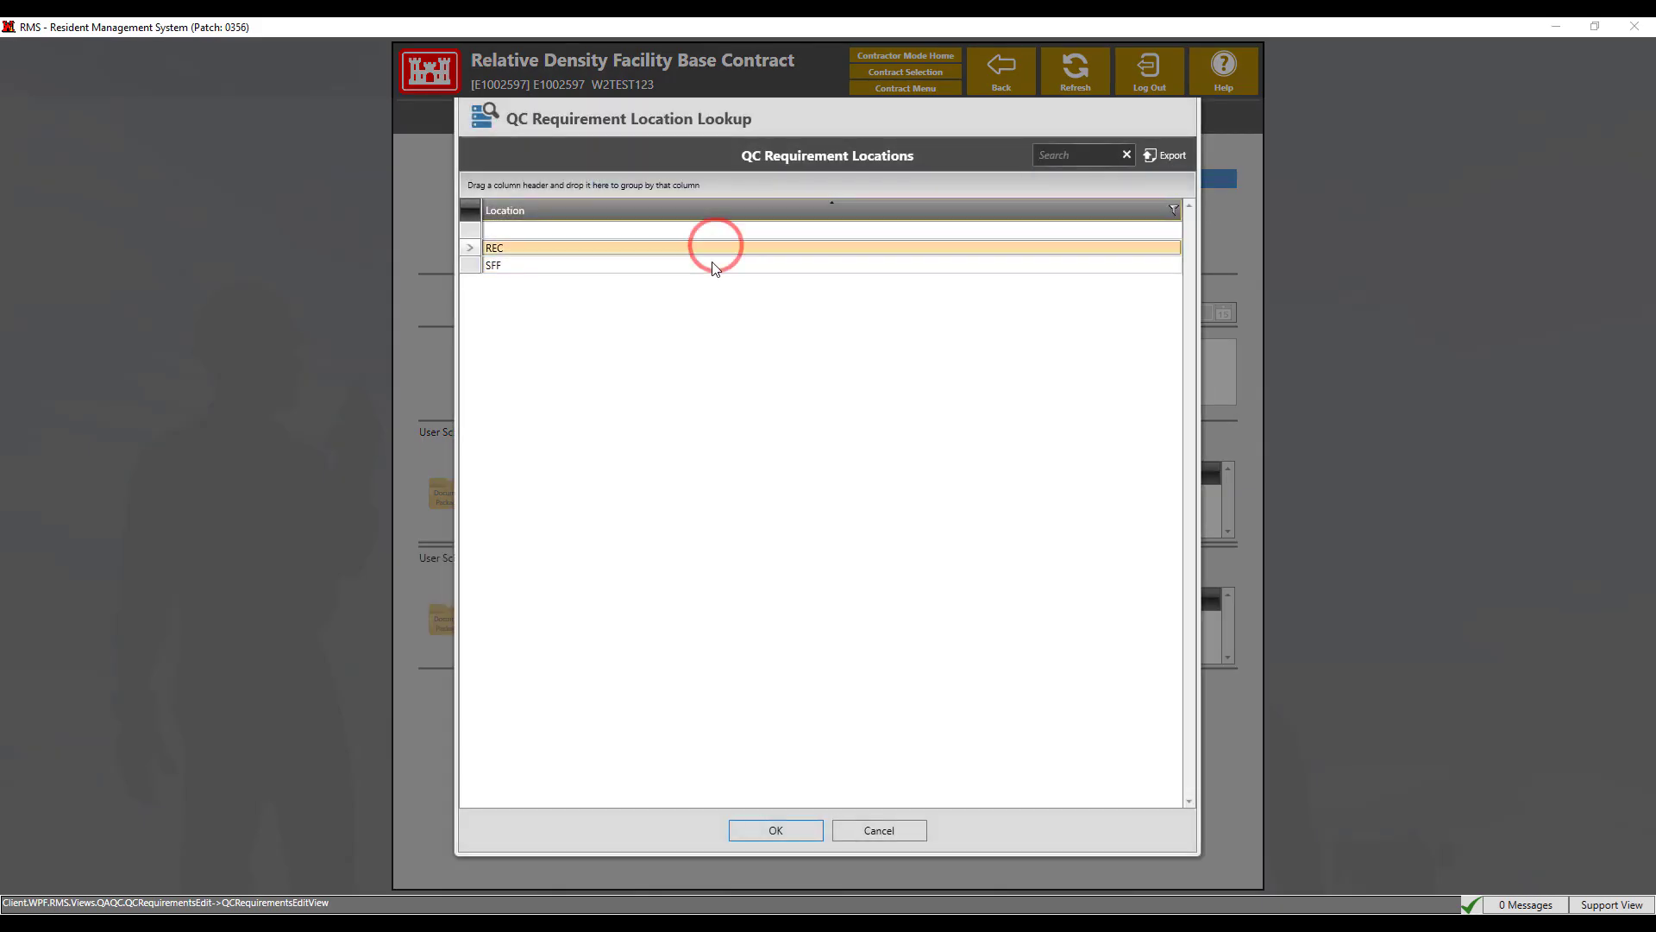
click(776, 830)
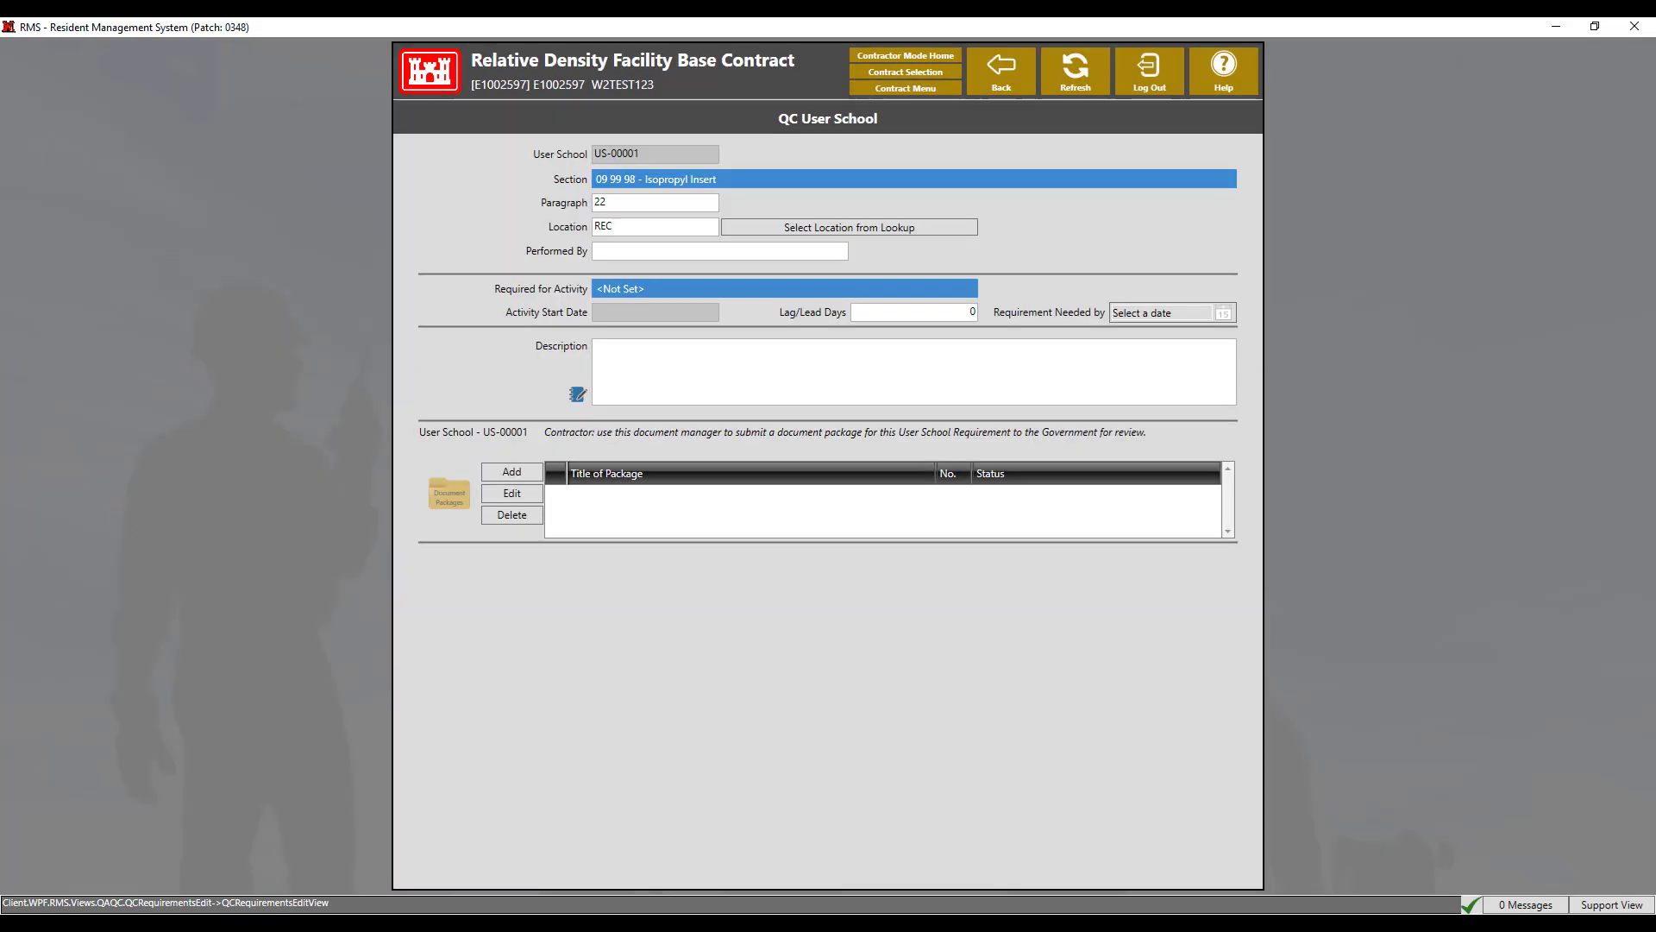
click(595, 250)
click(620, 244)
text(Test User)
Require the user school for activity 12344566 - Winner C and describe it as "This is a test description. Enter all important information in this box.".
click(1024, 275)
click(945, 290)
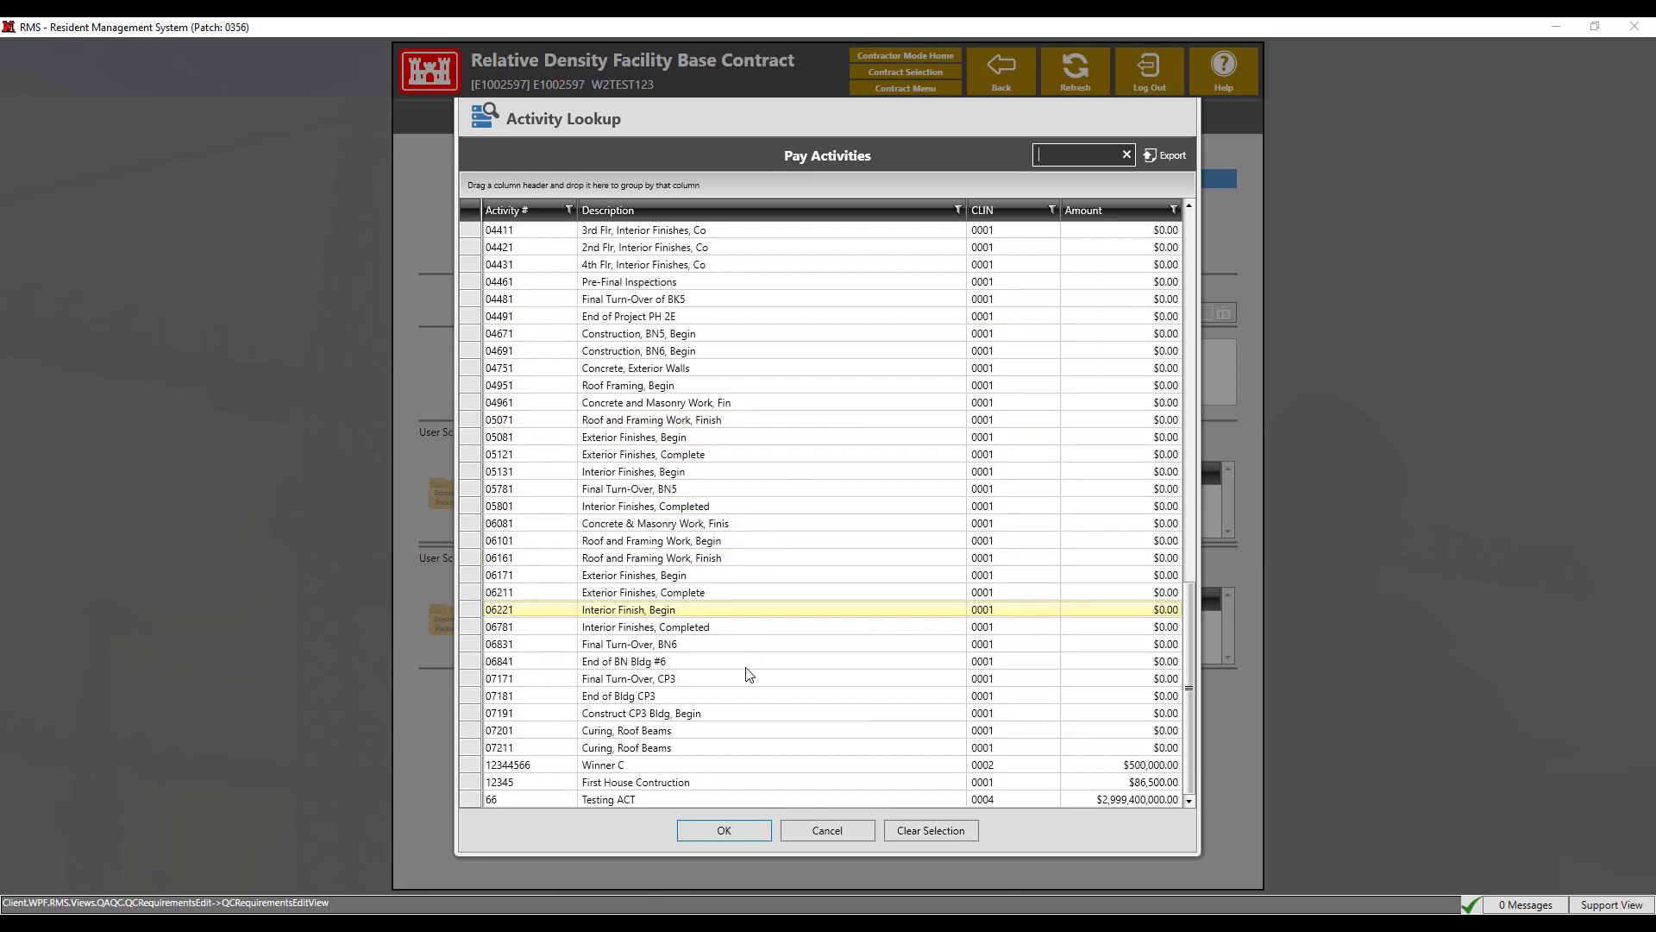
click(735, 765)
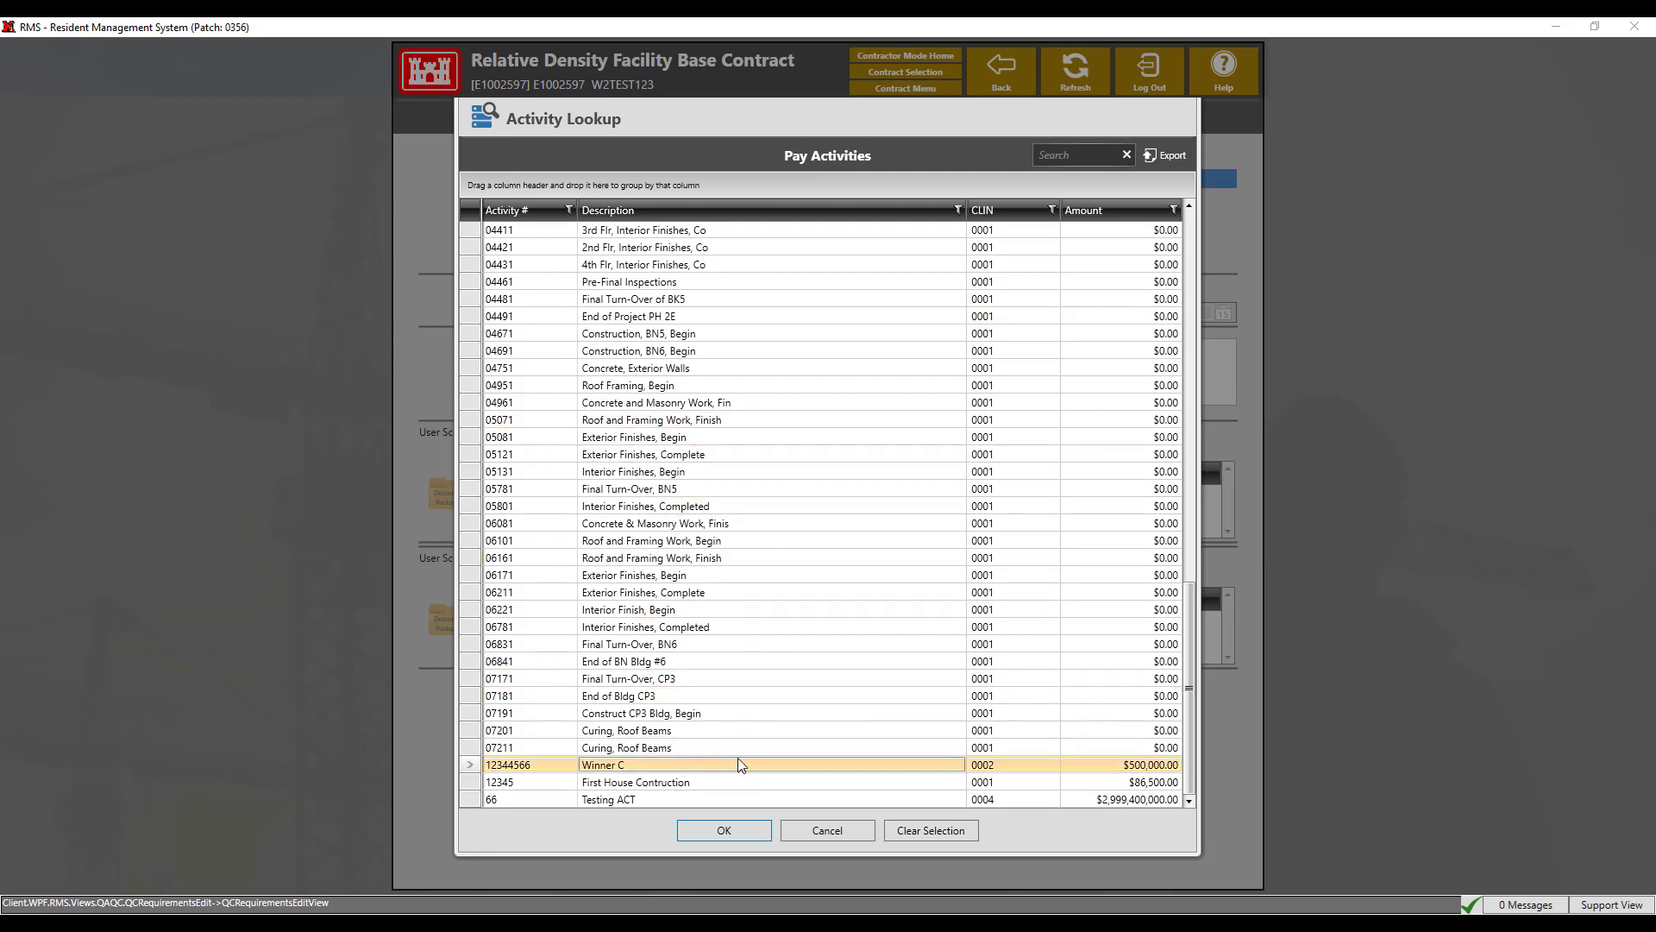
click(711, 830)
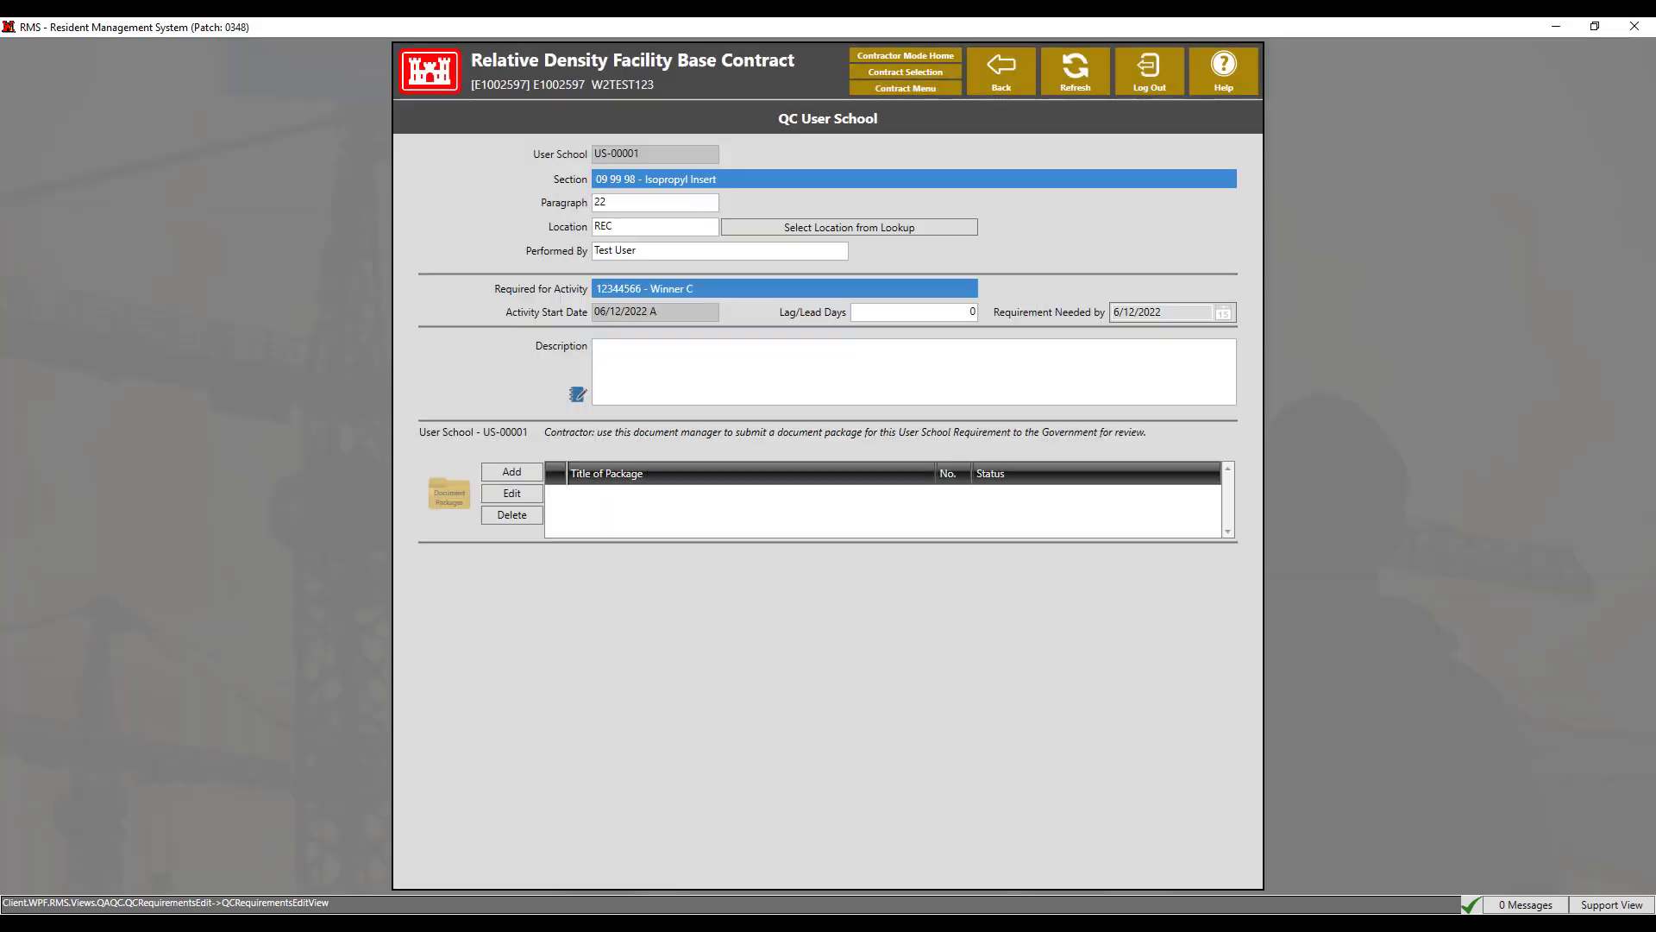
click(656, 380)
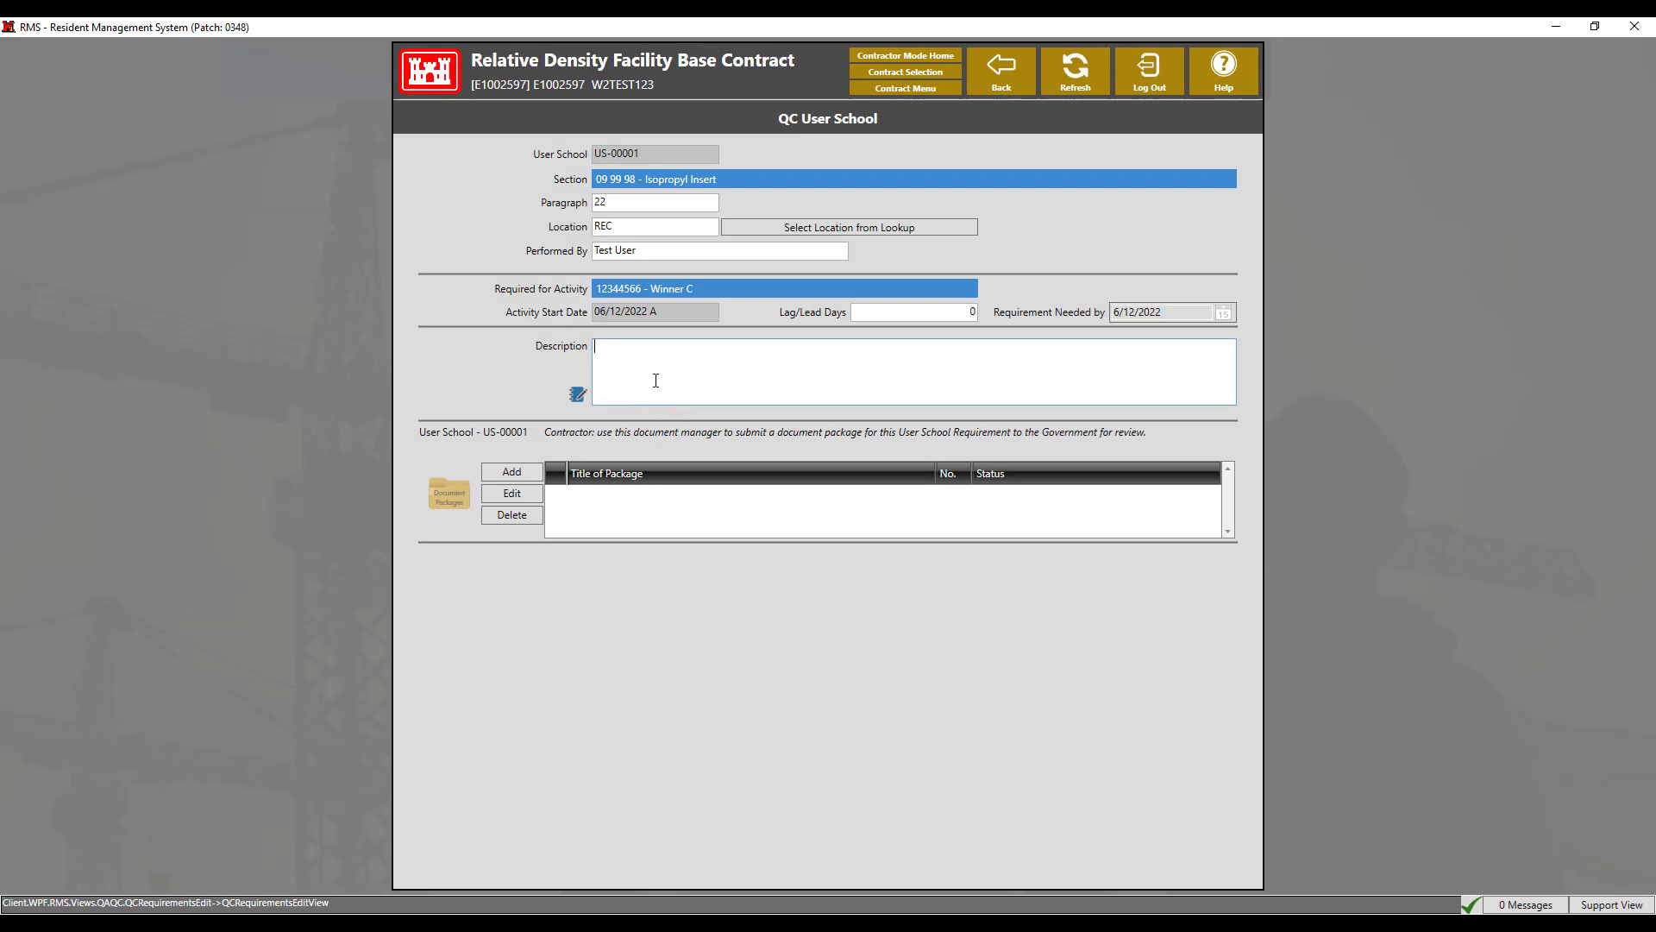
text(This is a test description. Enter all important information in this box)
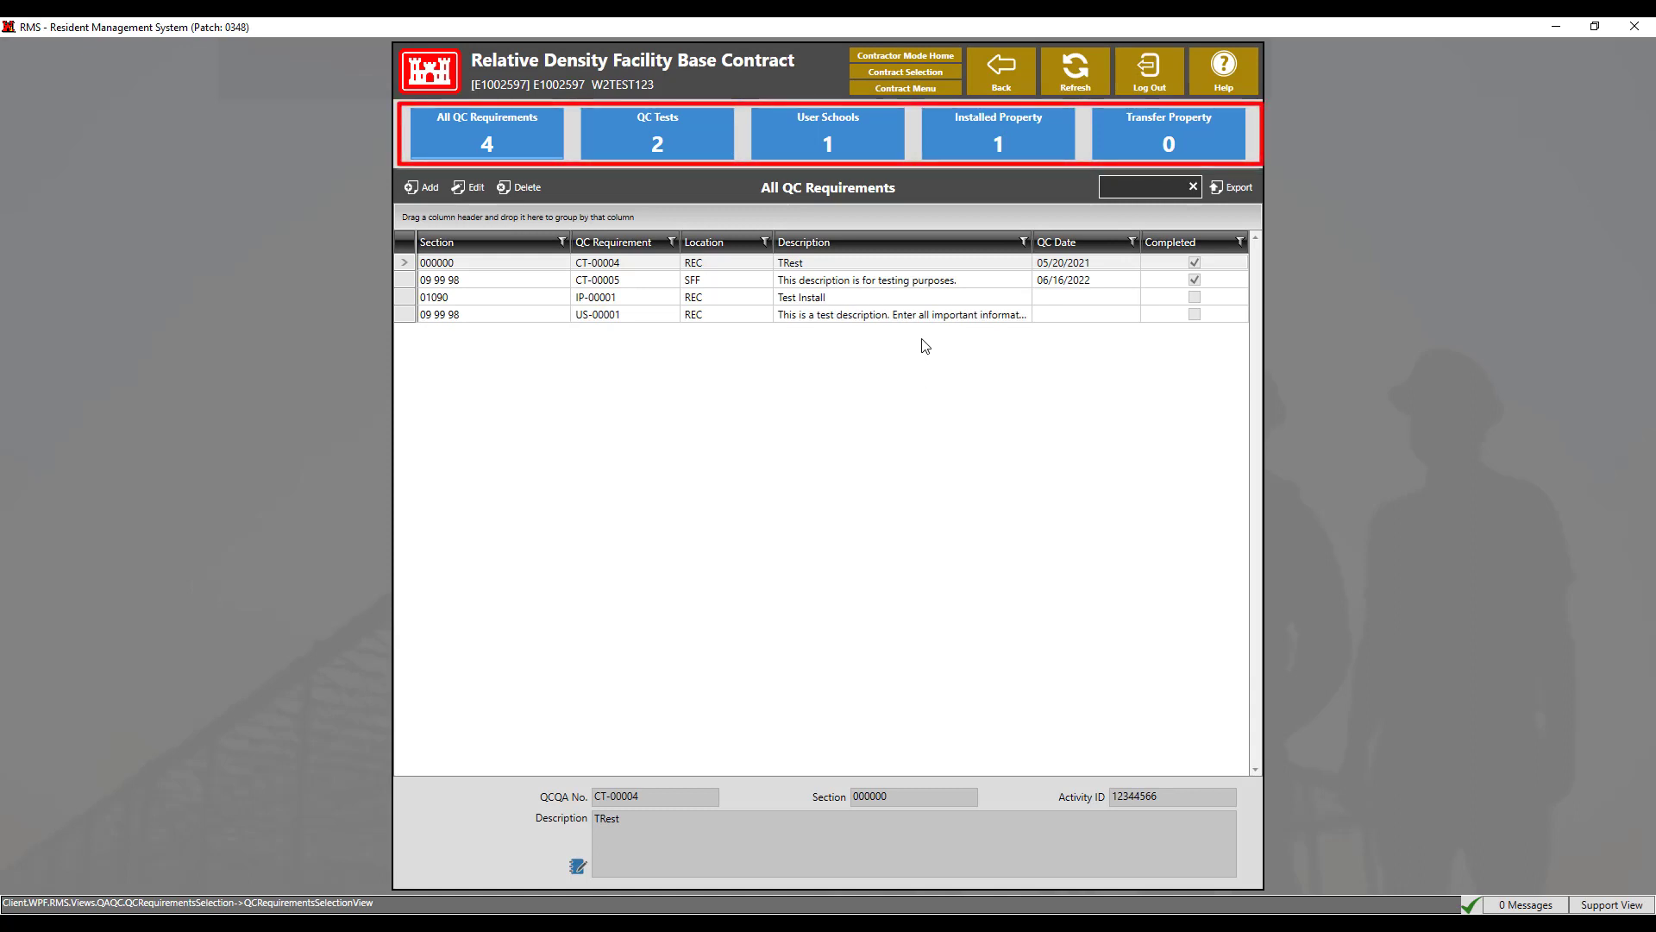
Mark user school US-00001 as completed in the QC requirements of the 06/28/2022 QC daily report, No. 1337.
click(922, 314)
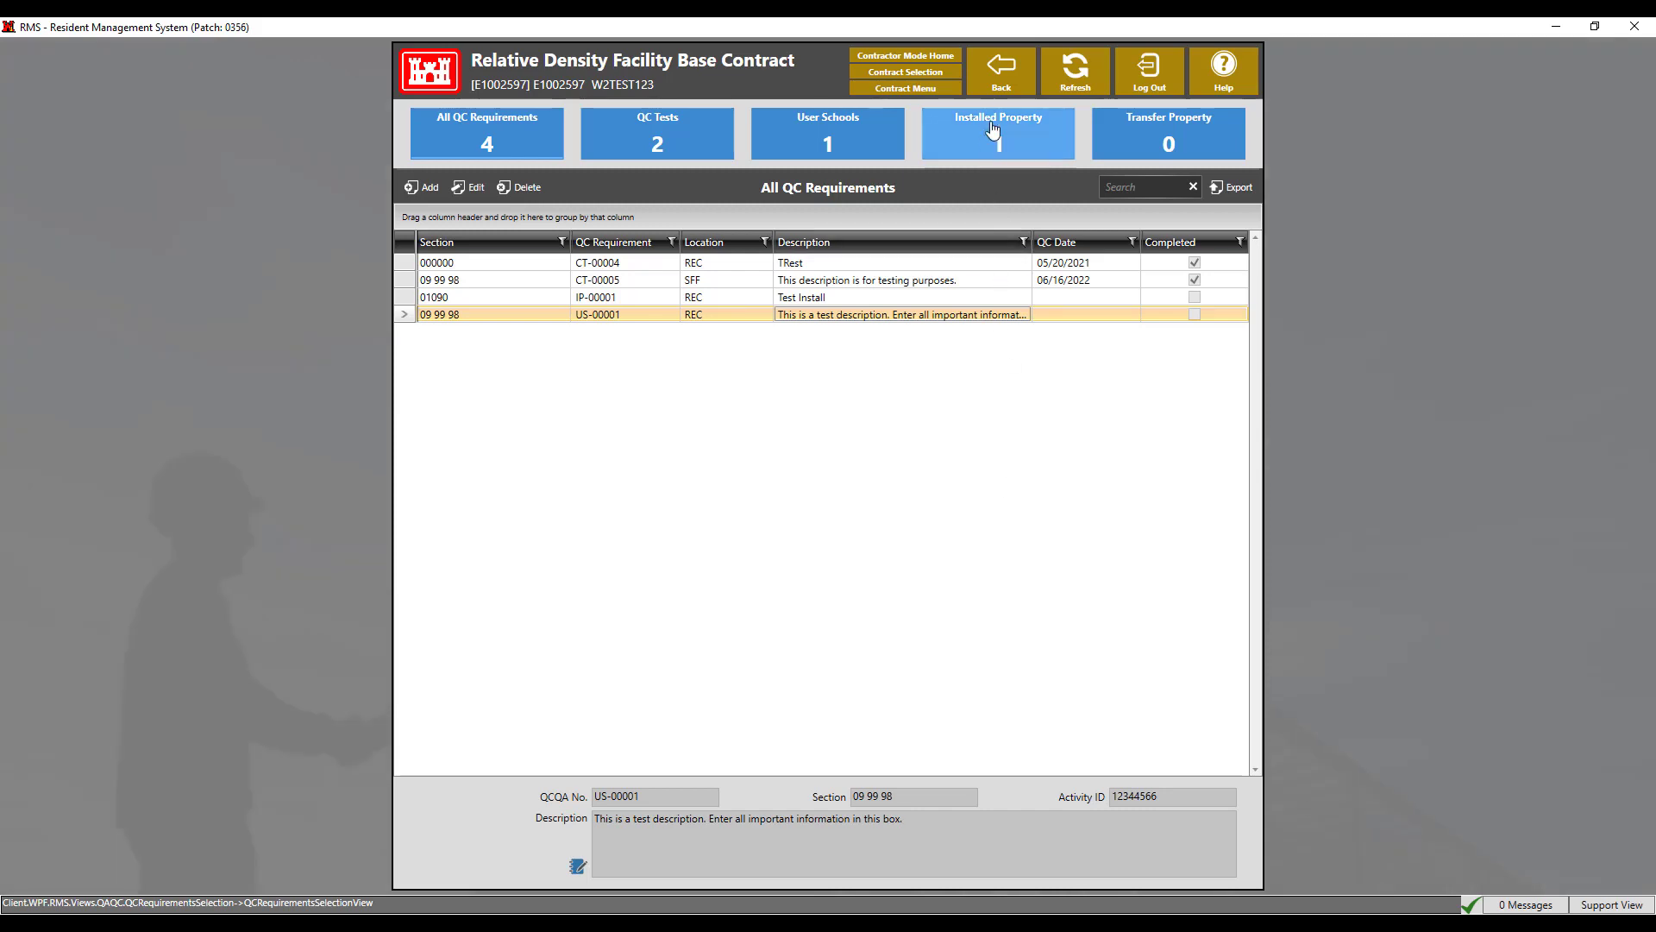
click(989, 78)
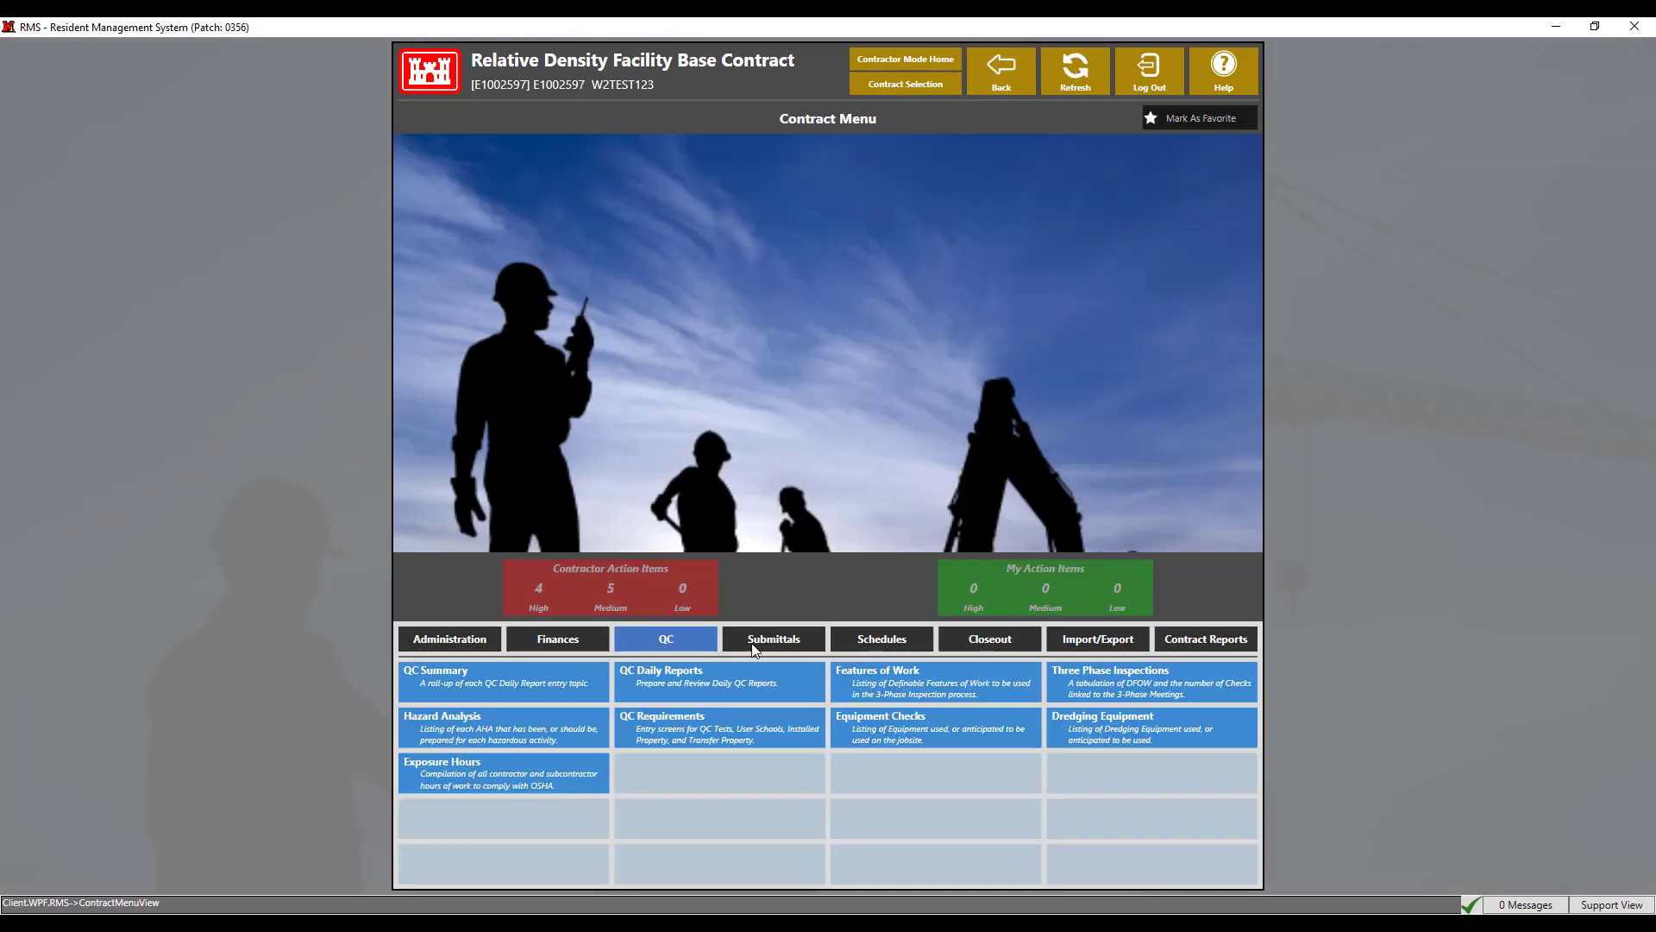
click(750, 683)
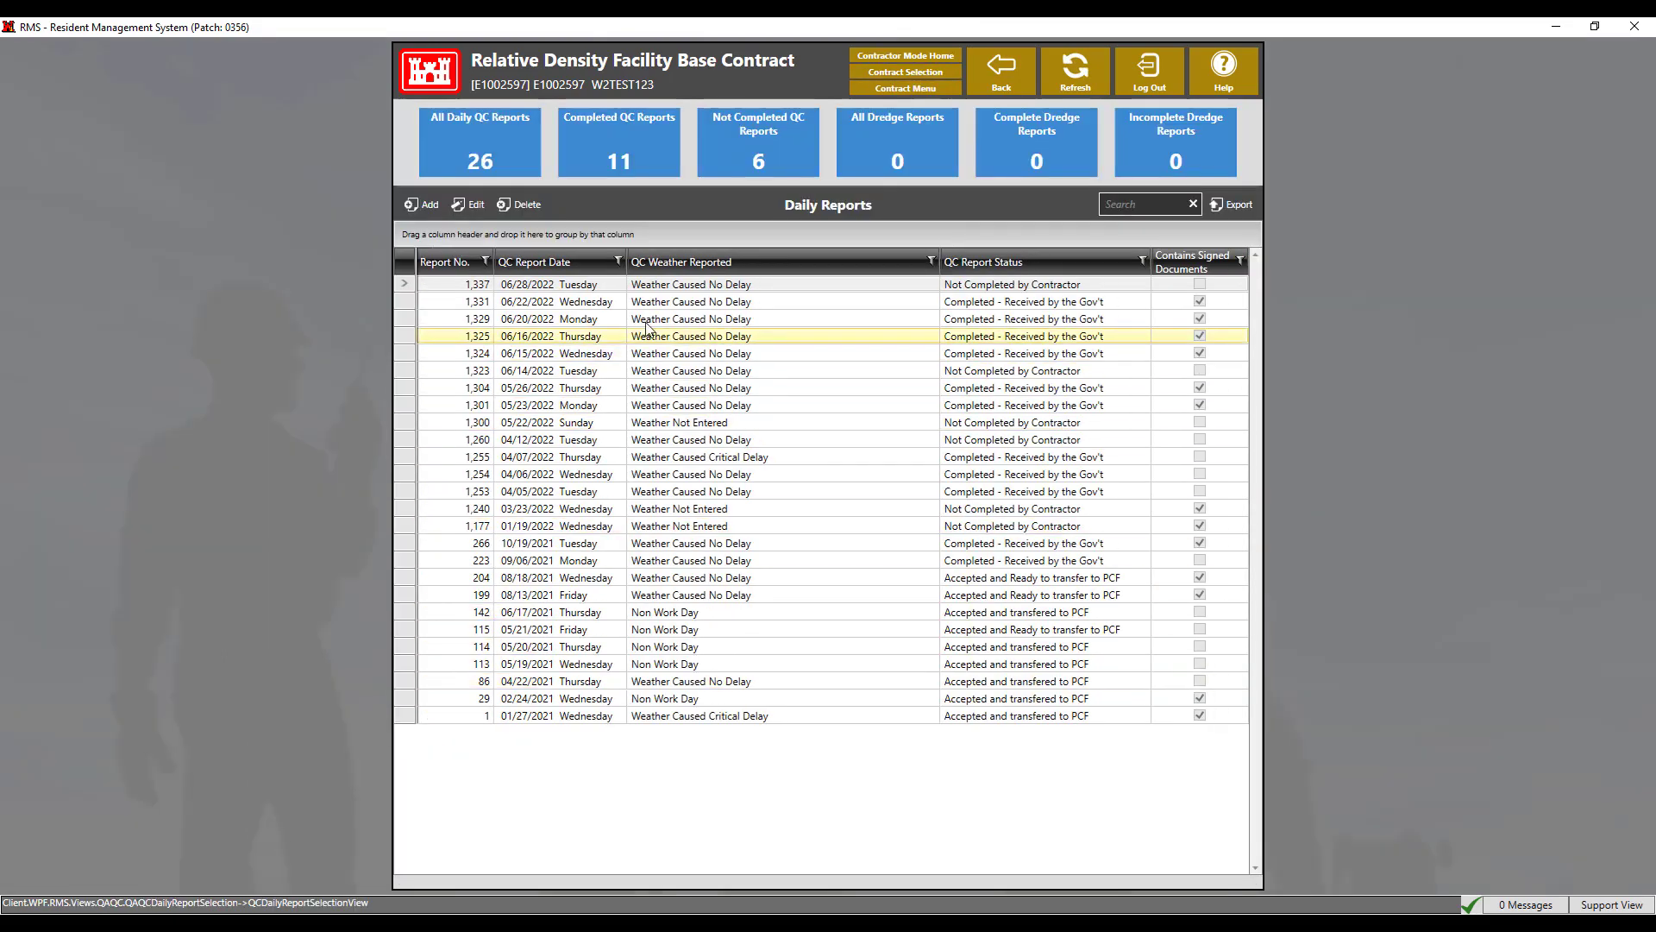
double_click(648, 284)
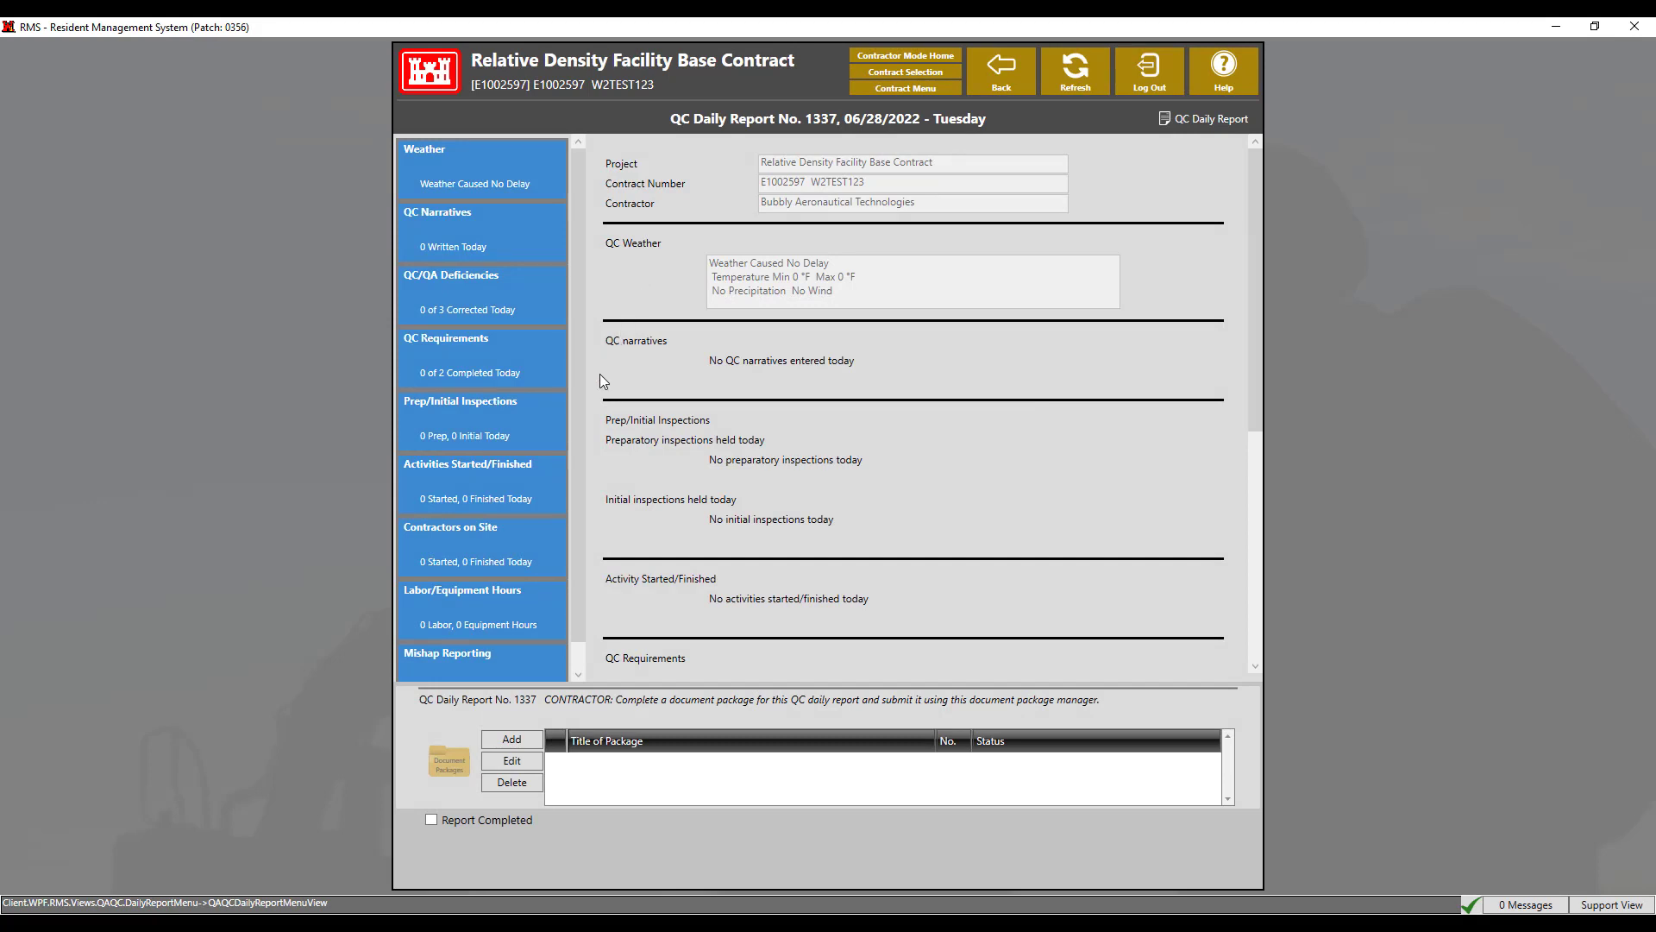
click(539, 371)
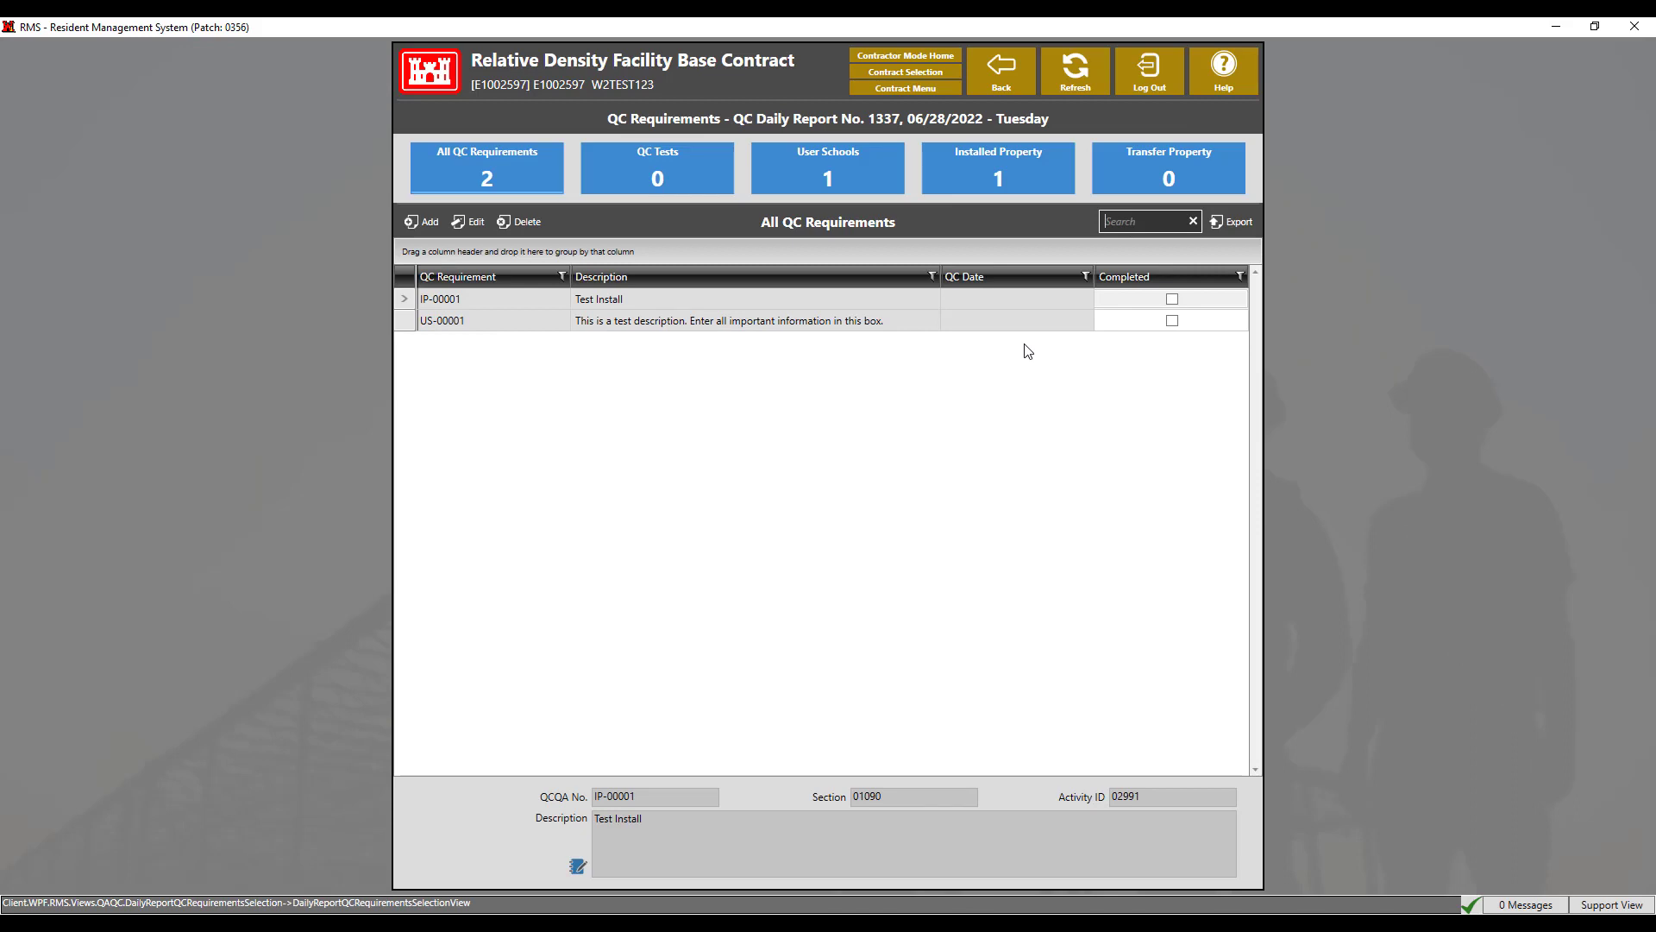
click(1172, 320)
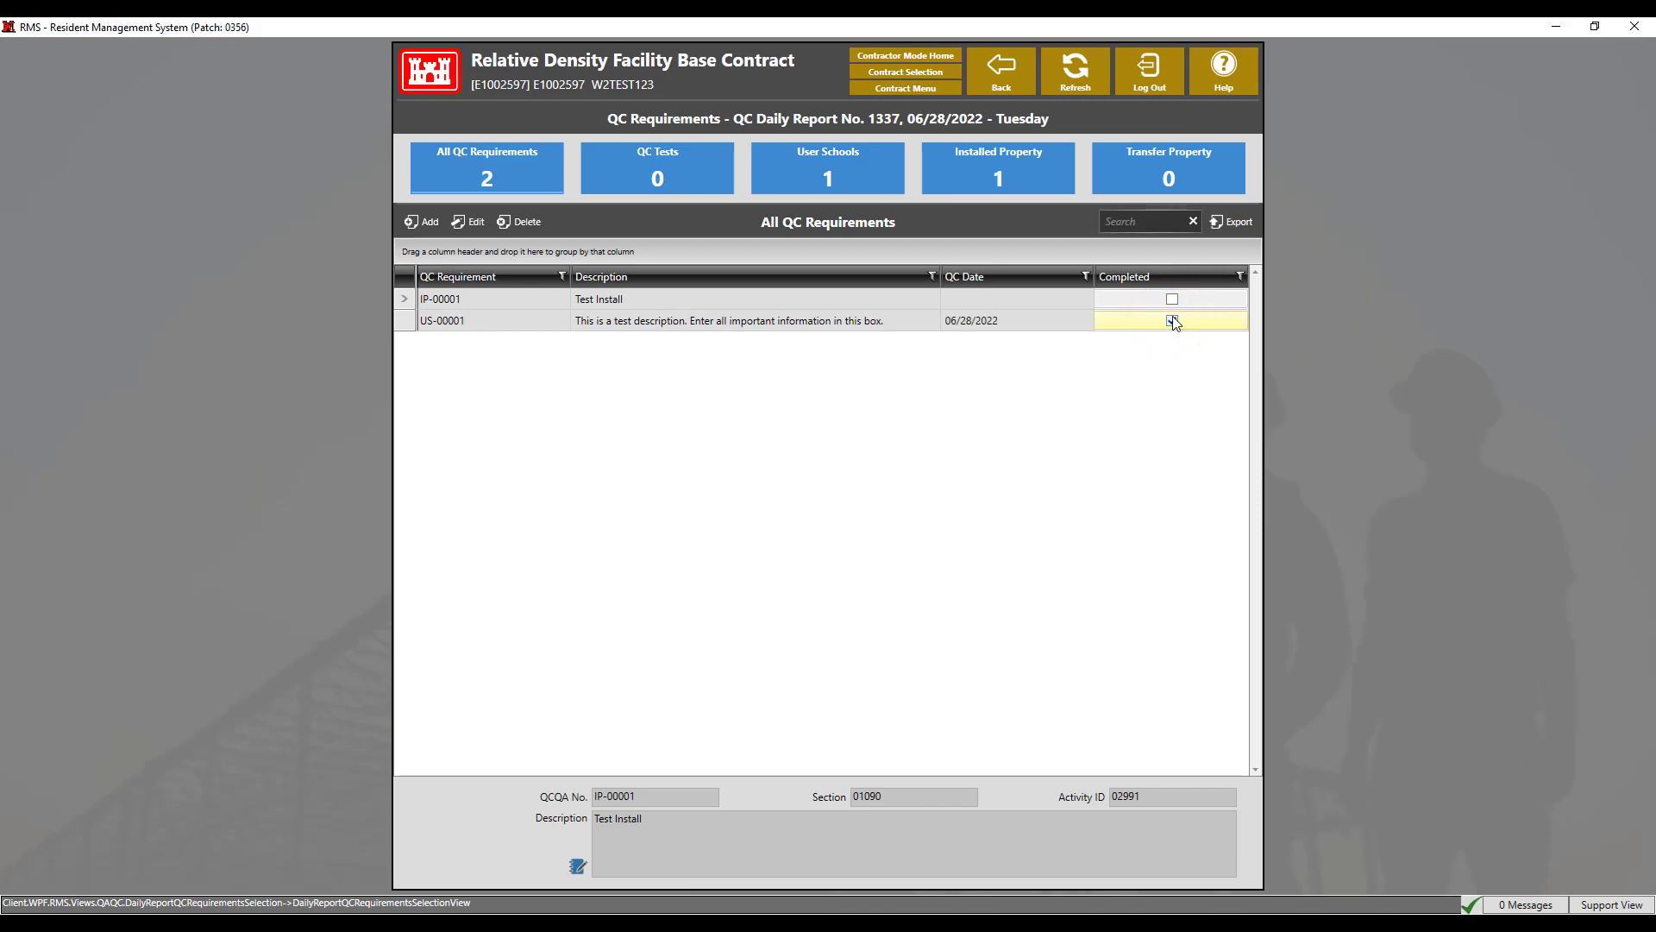
Mark QC Daily Report No. 1337 as completed and confirm its completion.
click(972, 89)
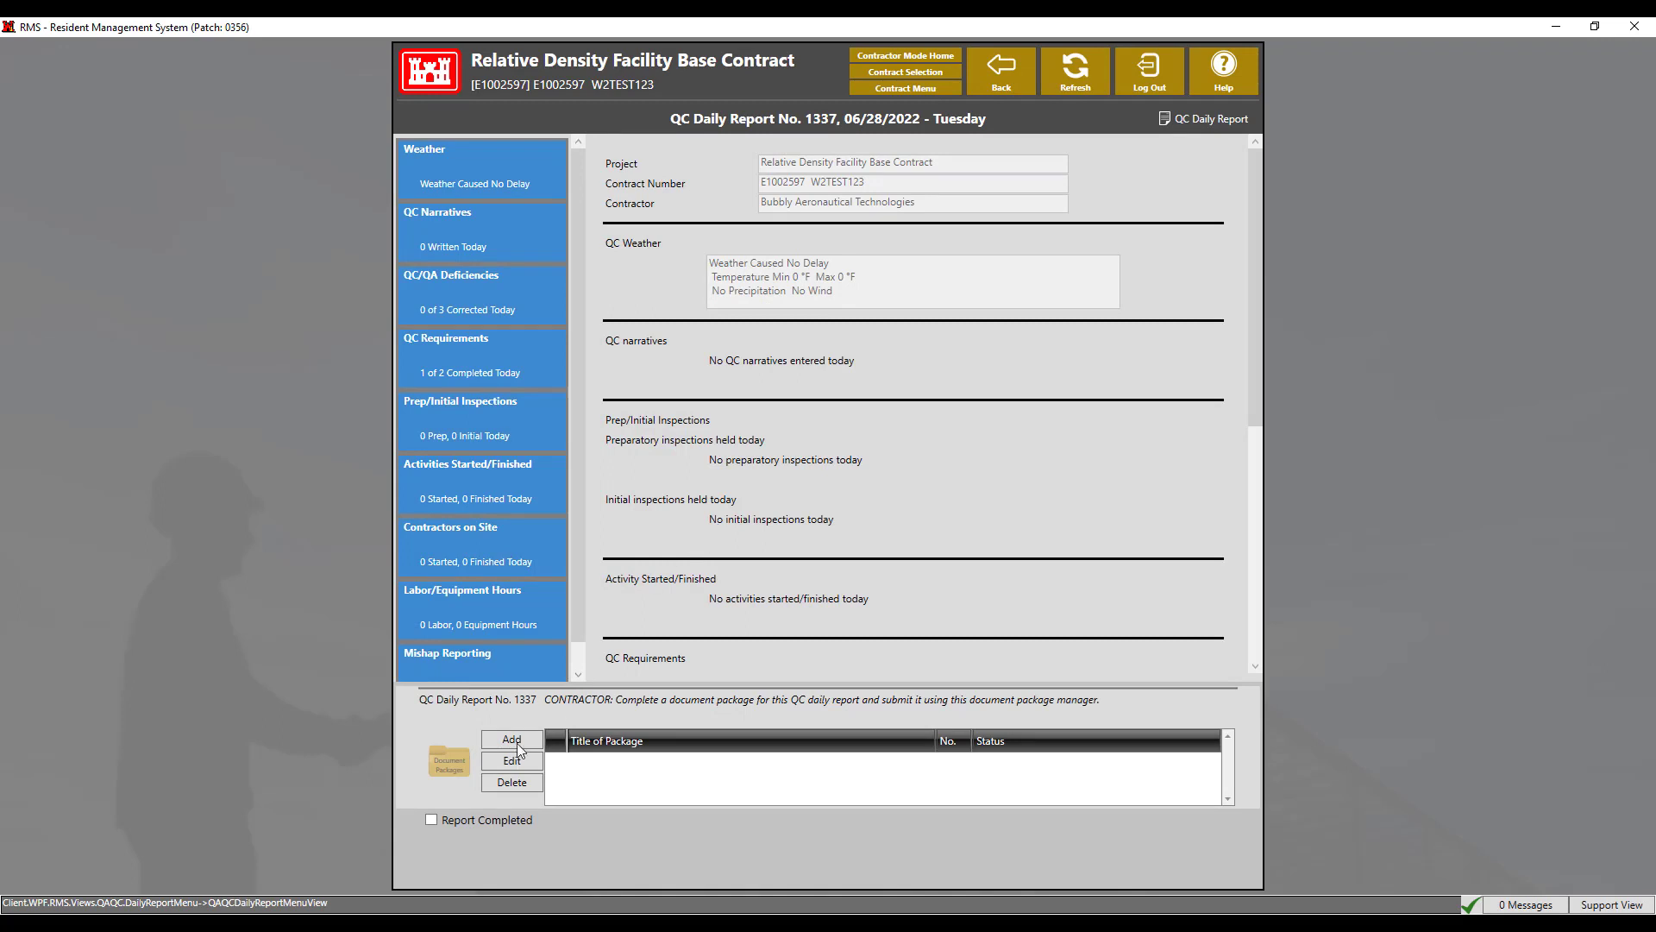
click(431, 819)
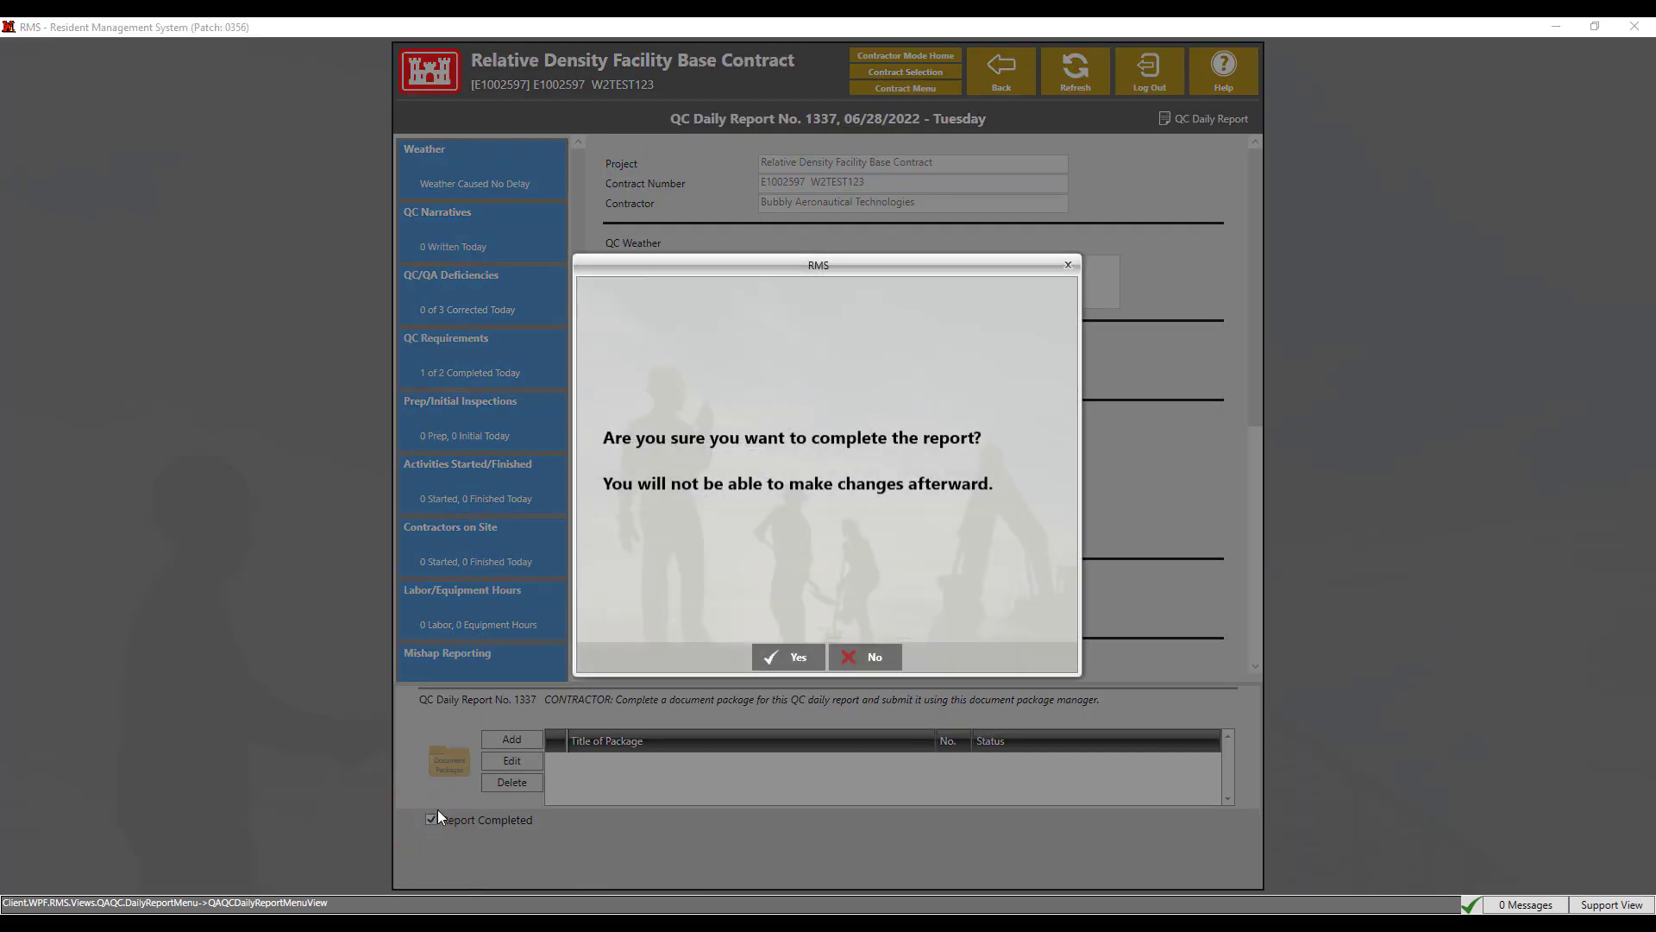
click(767, 656)
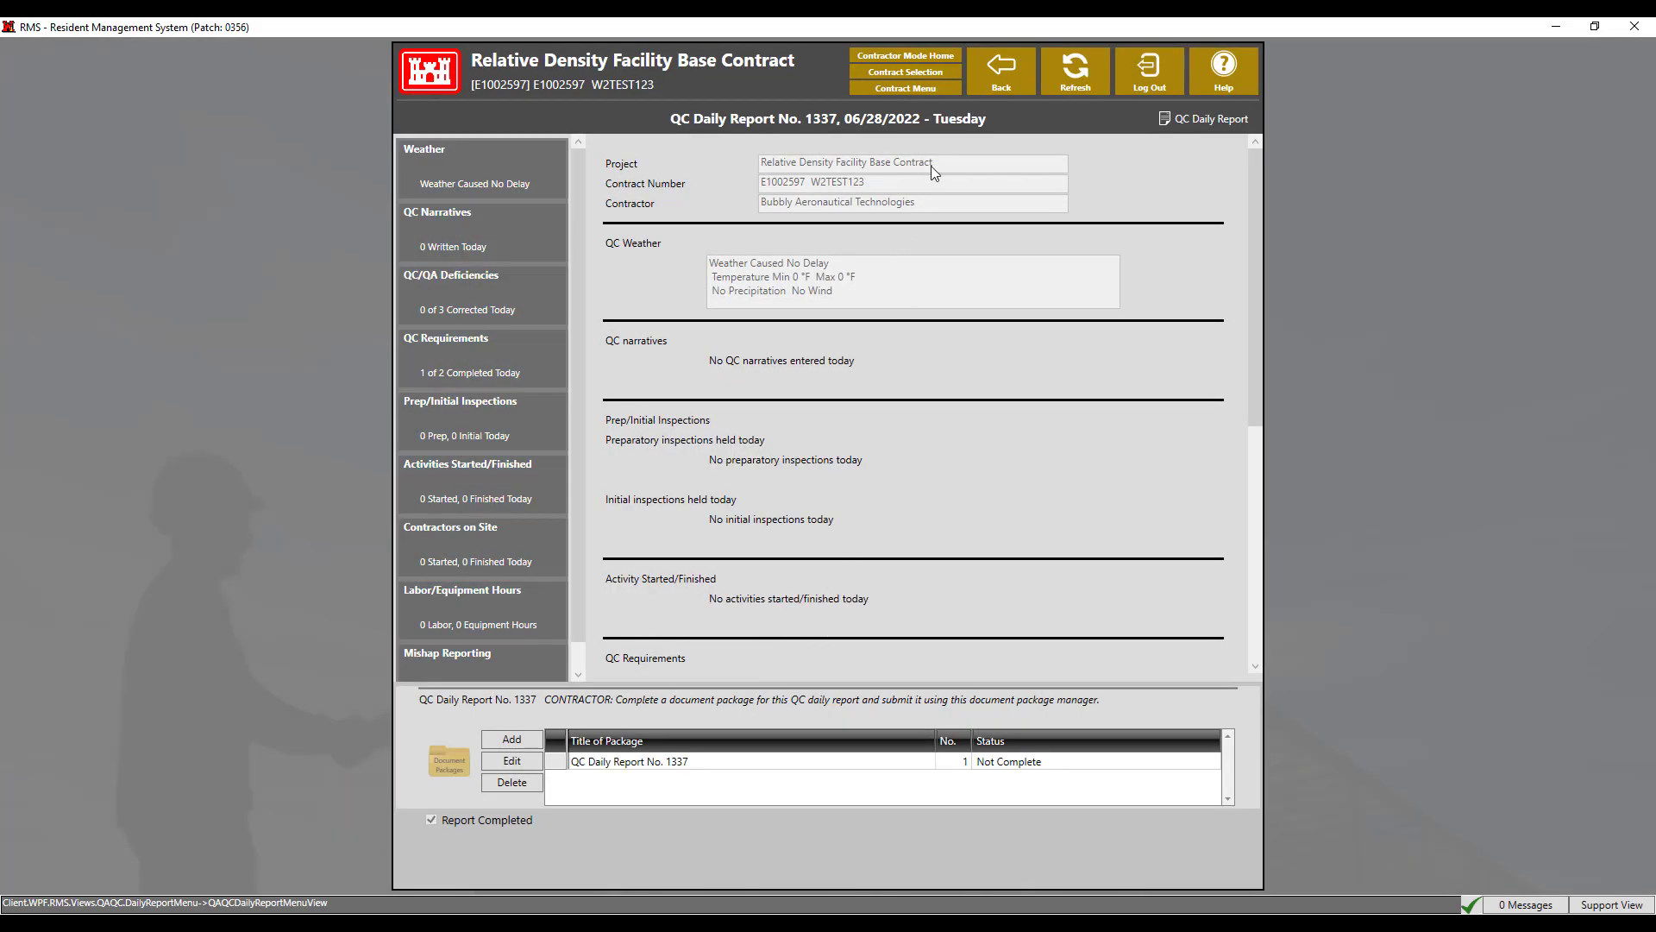
Examine the completion status and QC date of user school US-00001 in the contract's QC requirements, and check the QC Tests list.
click(999, 77)
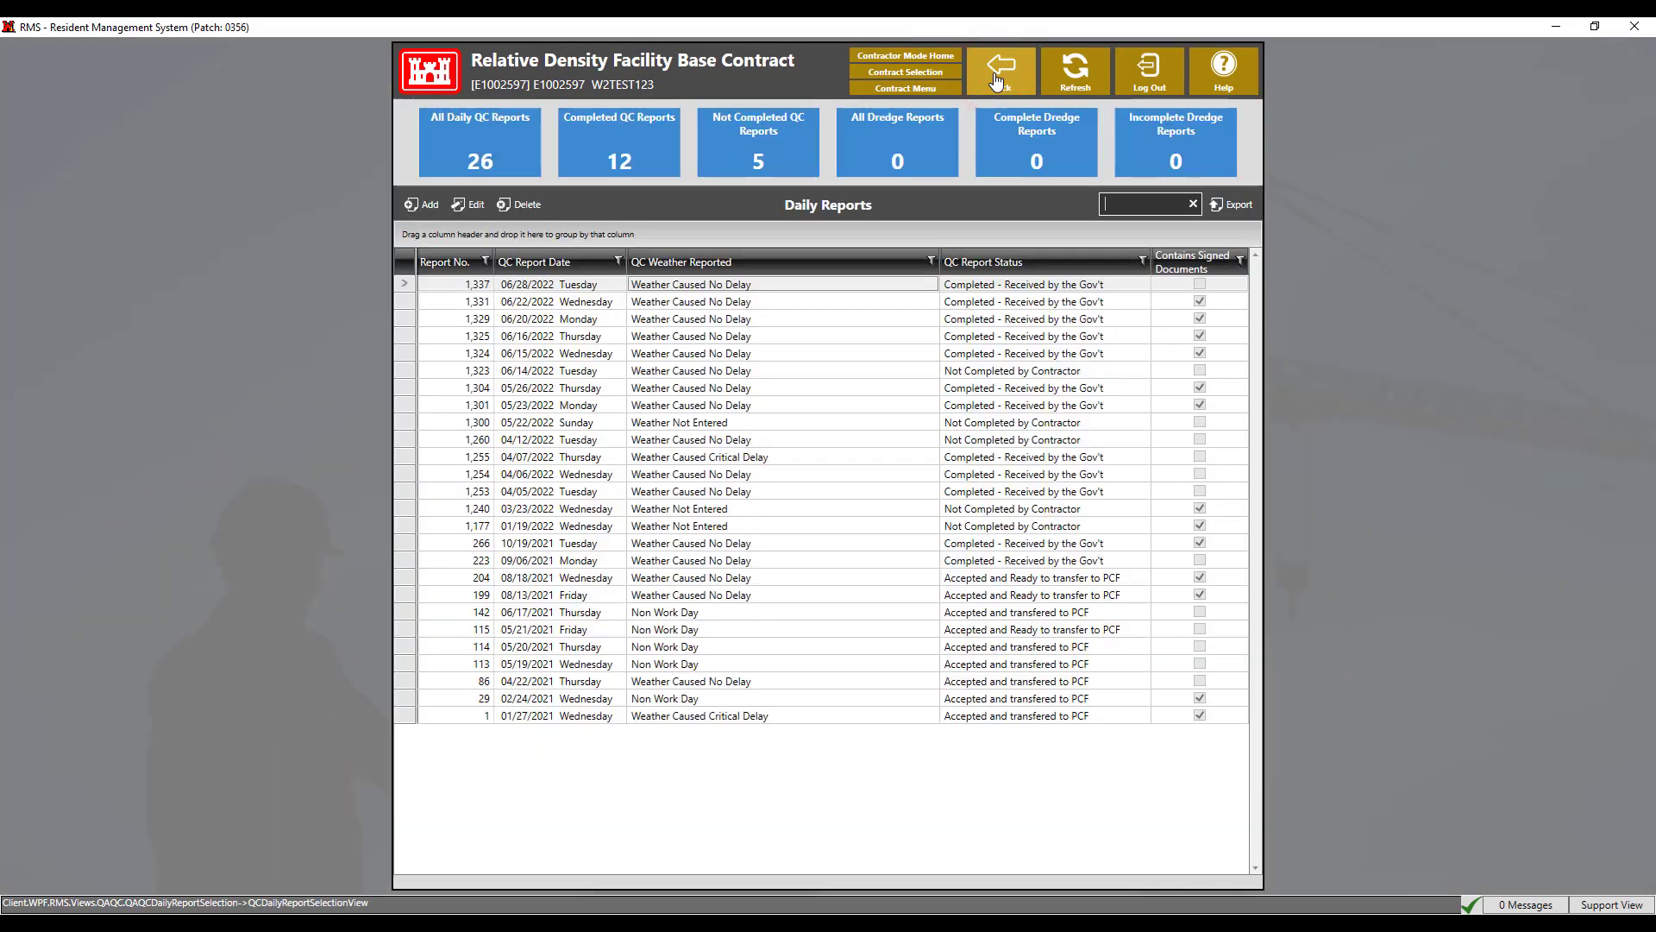
click(997, 77)
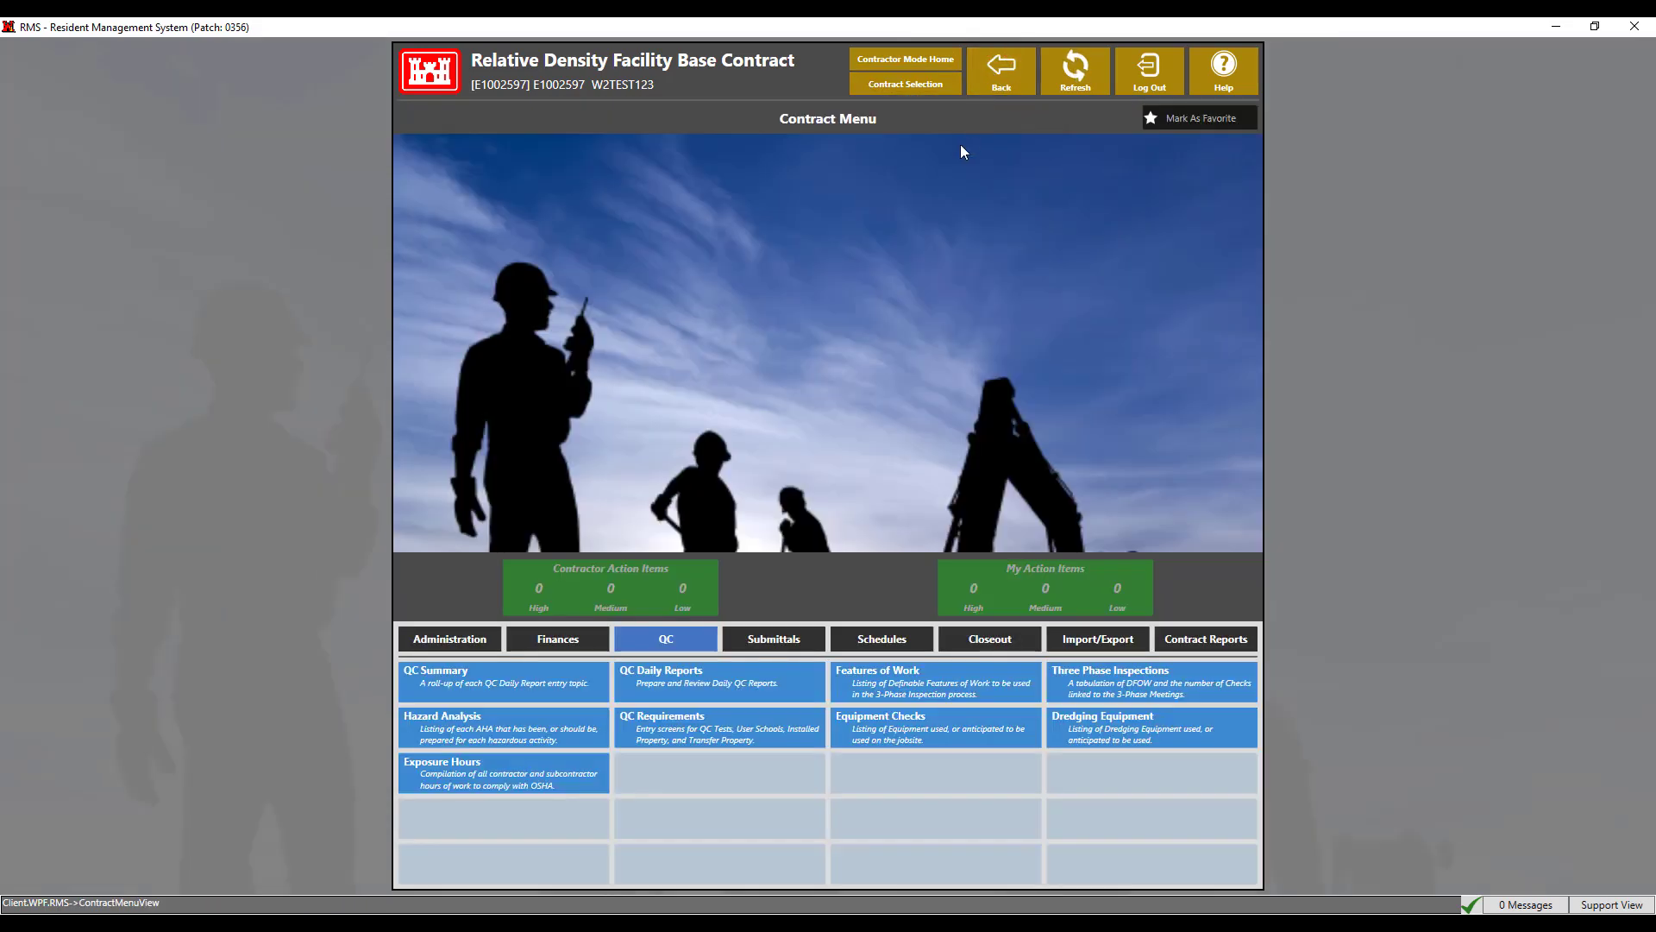
click(752, 729)
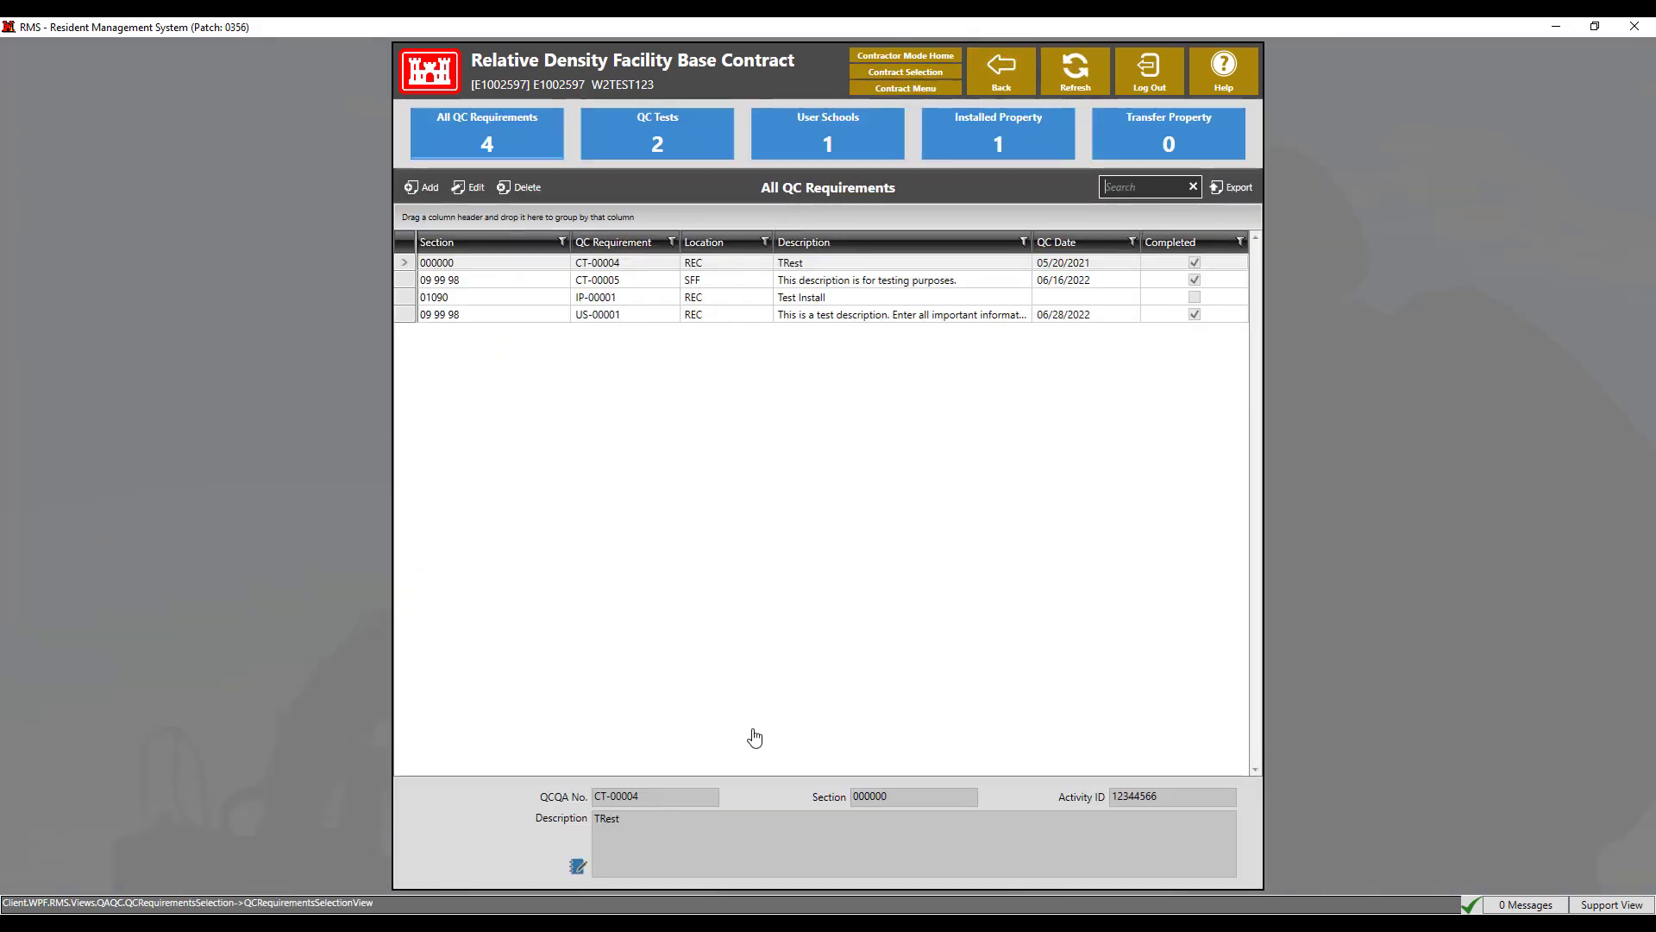
click(759, 314)
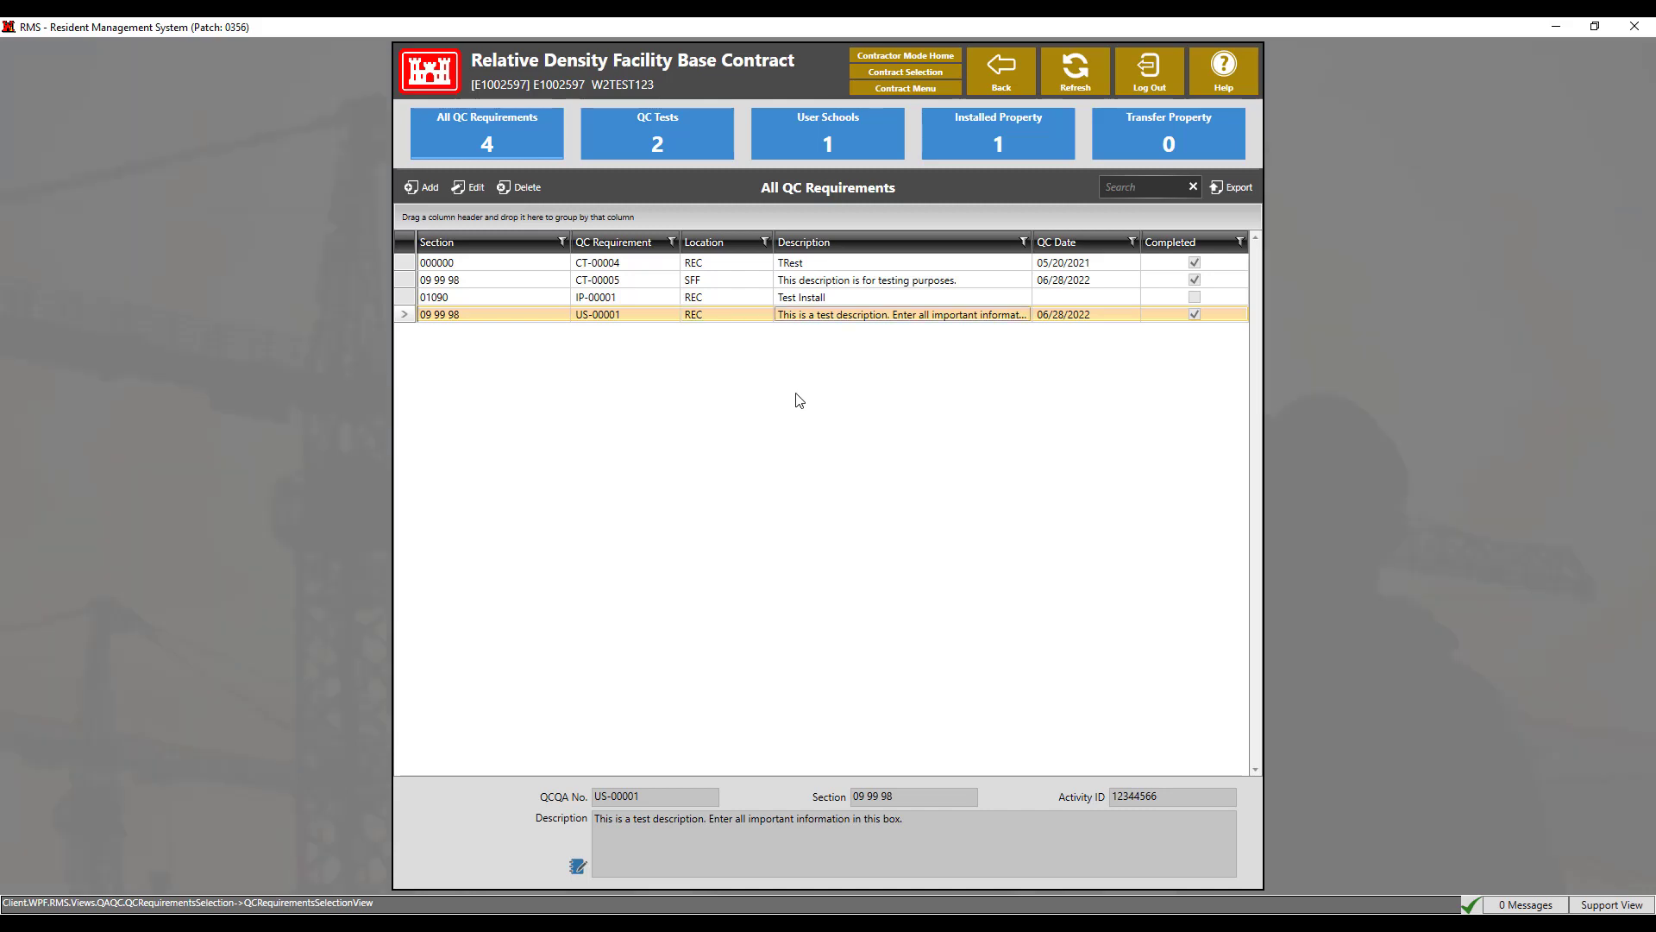
click(670, 132)
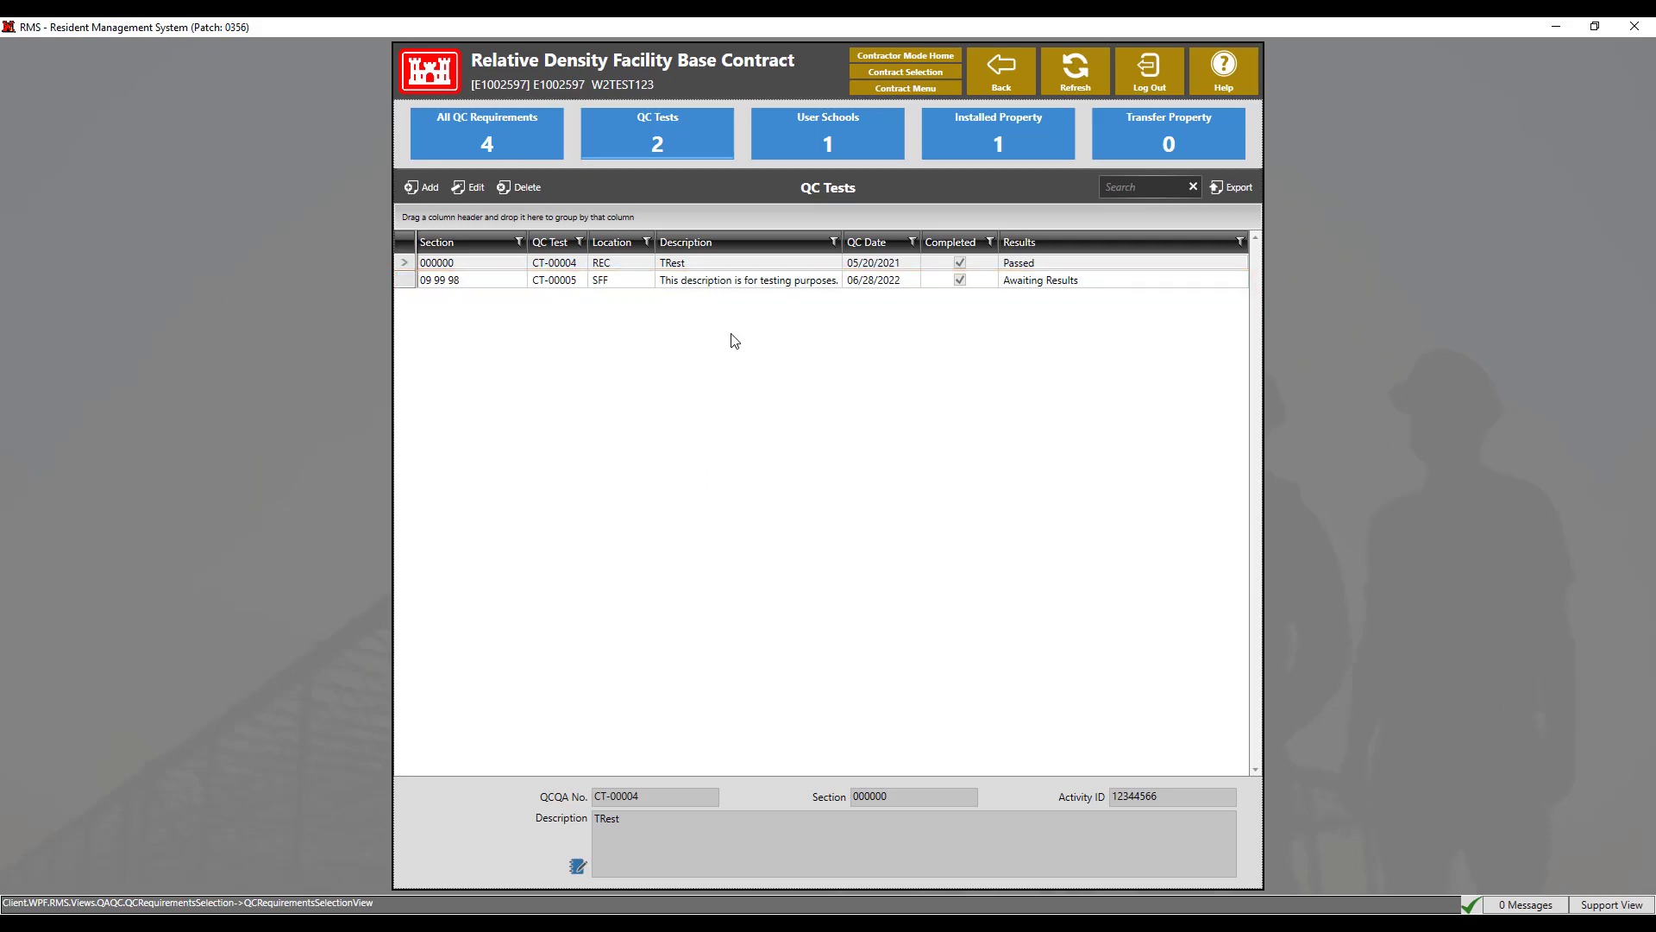
Set the status of QC test CT-00005 to Completed-Passed in the returned 06/28/2022 QC daily report, No. 1337.
click(897, 88)
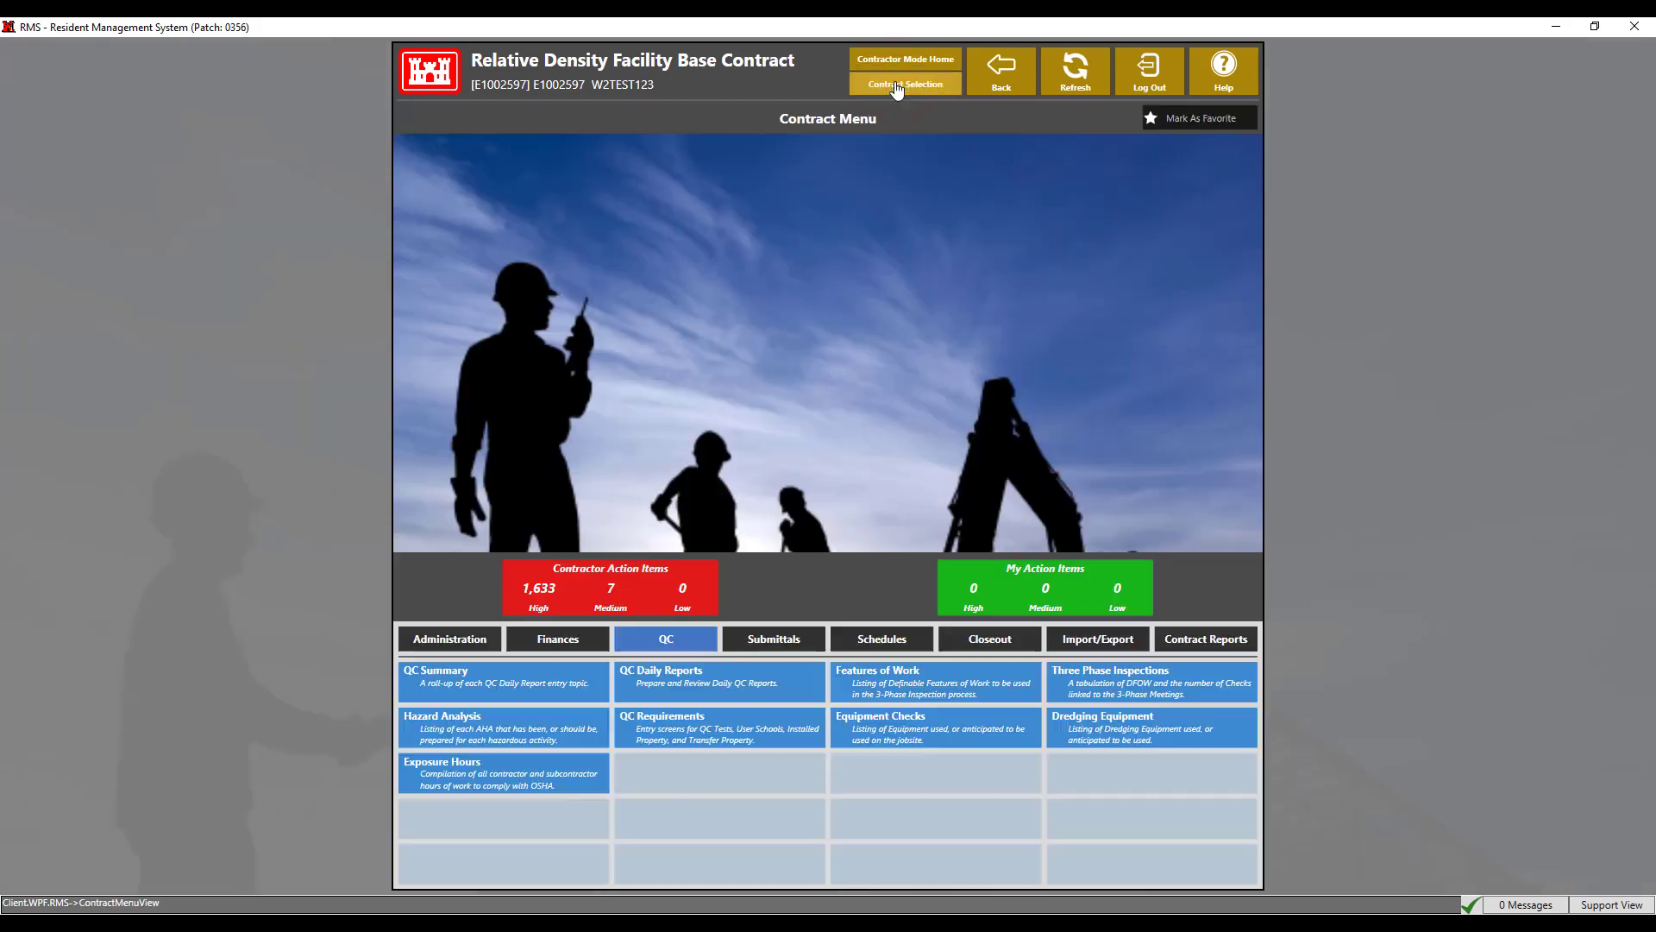
click(681, 675)
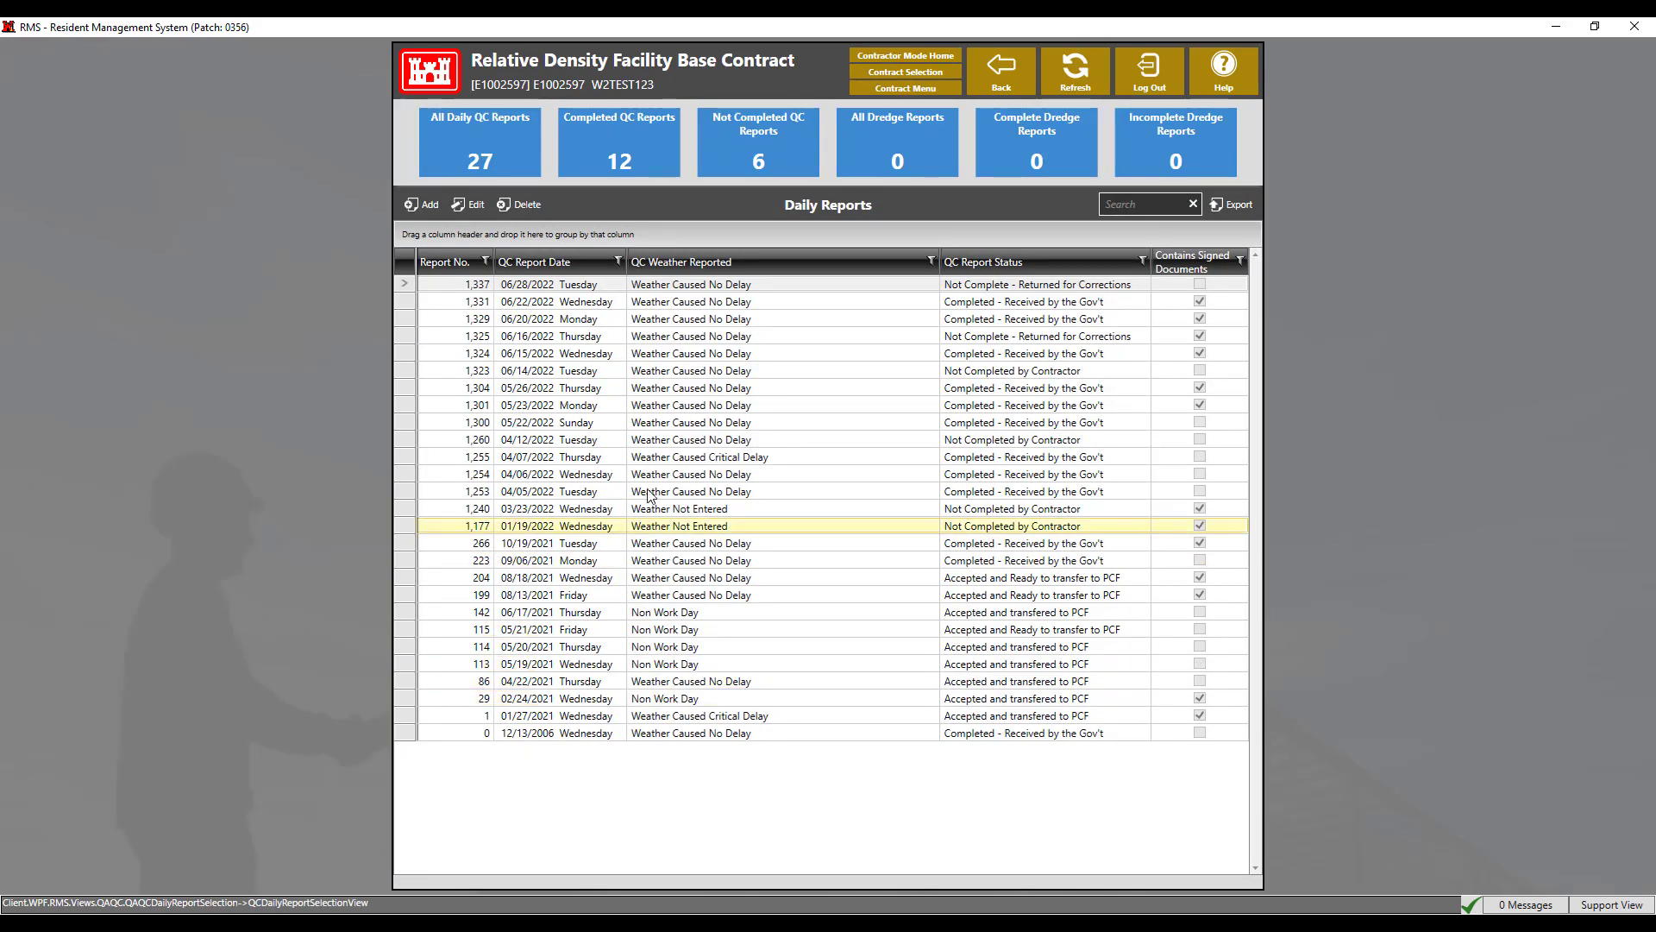
double_click(681, 284)
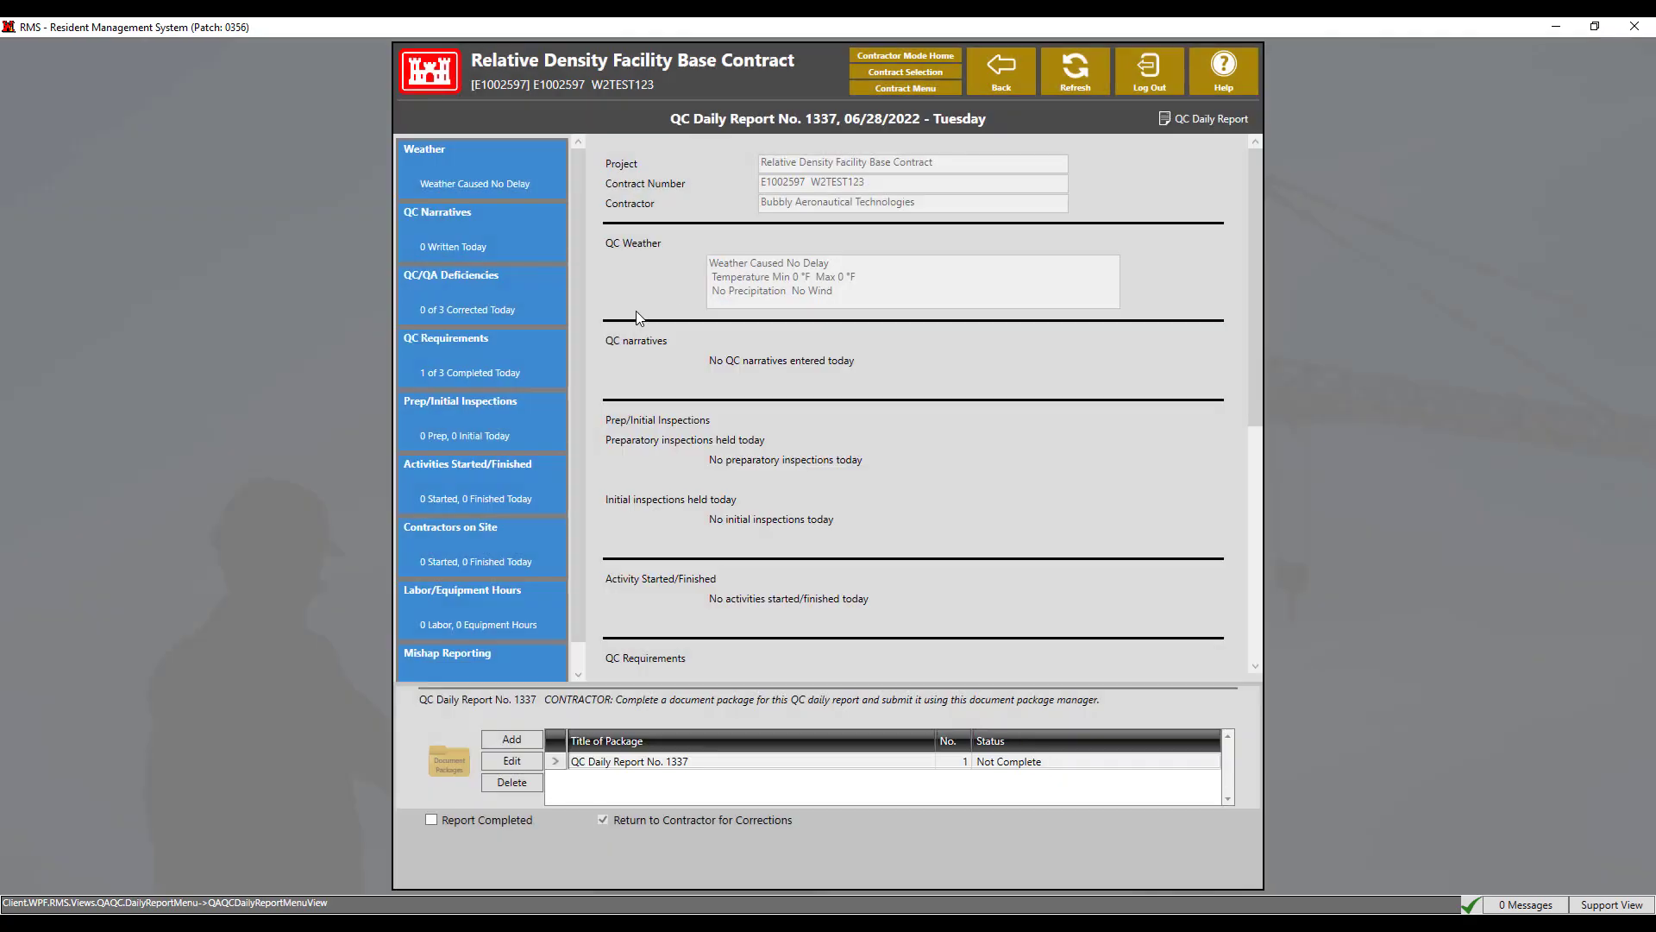
click(542, 364)
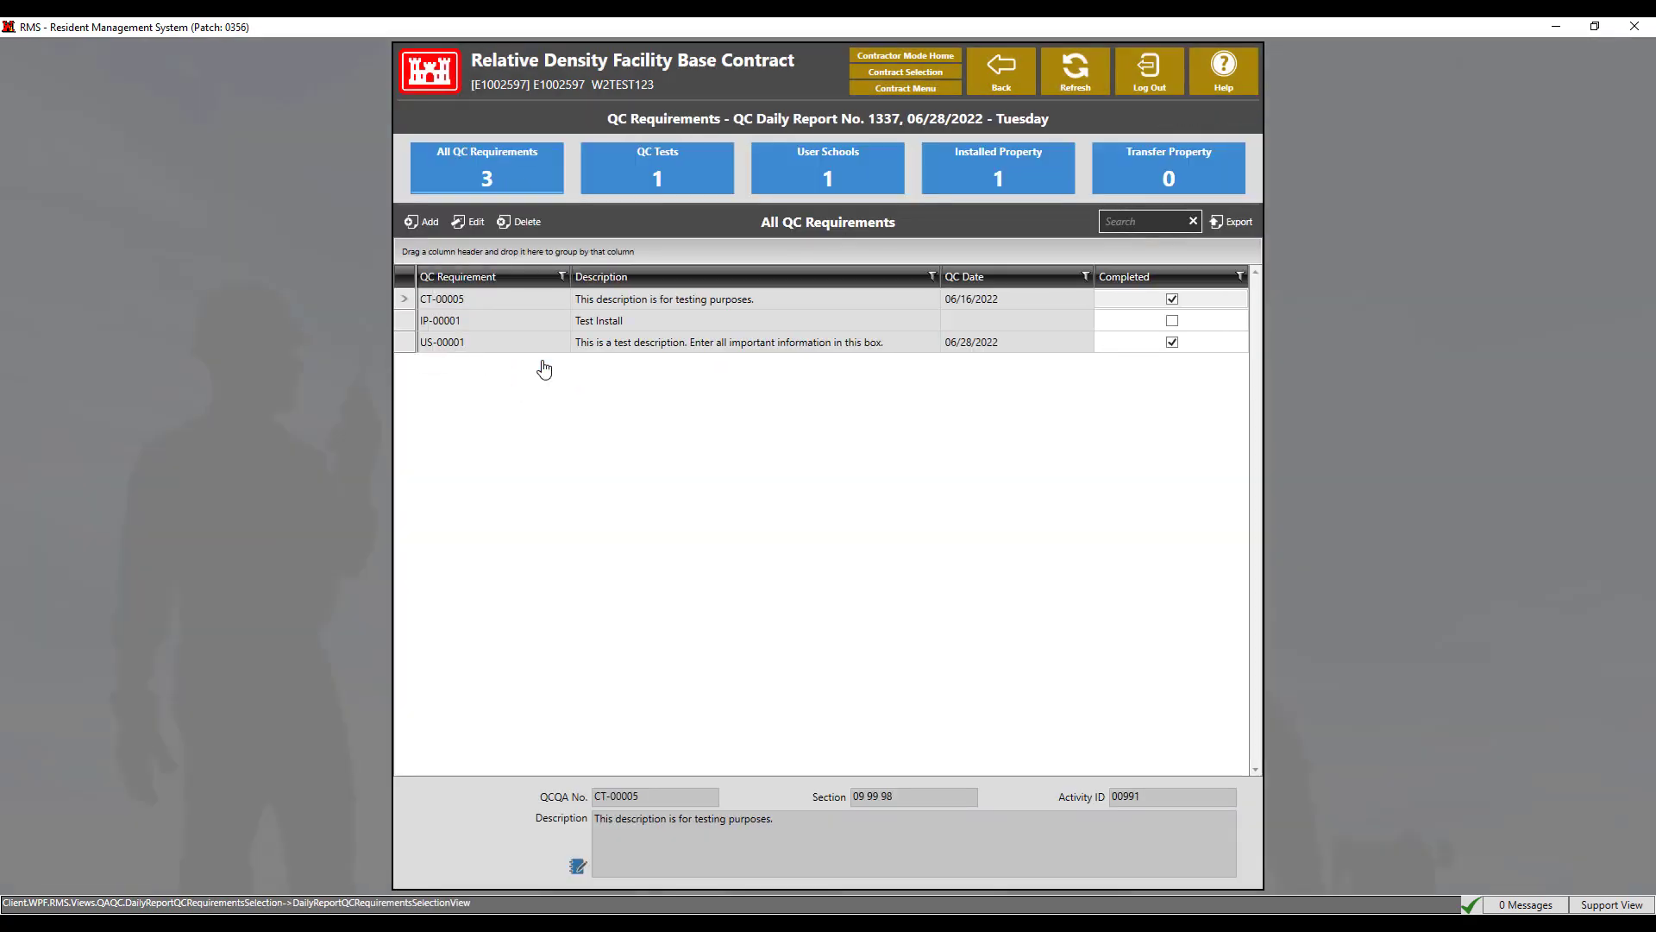
click(636, 180)
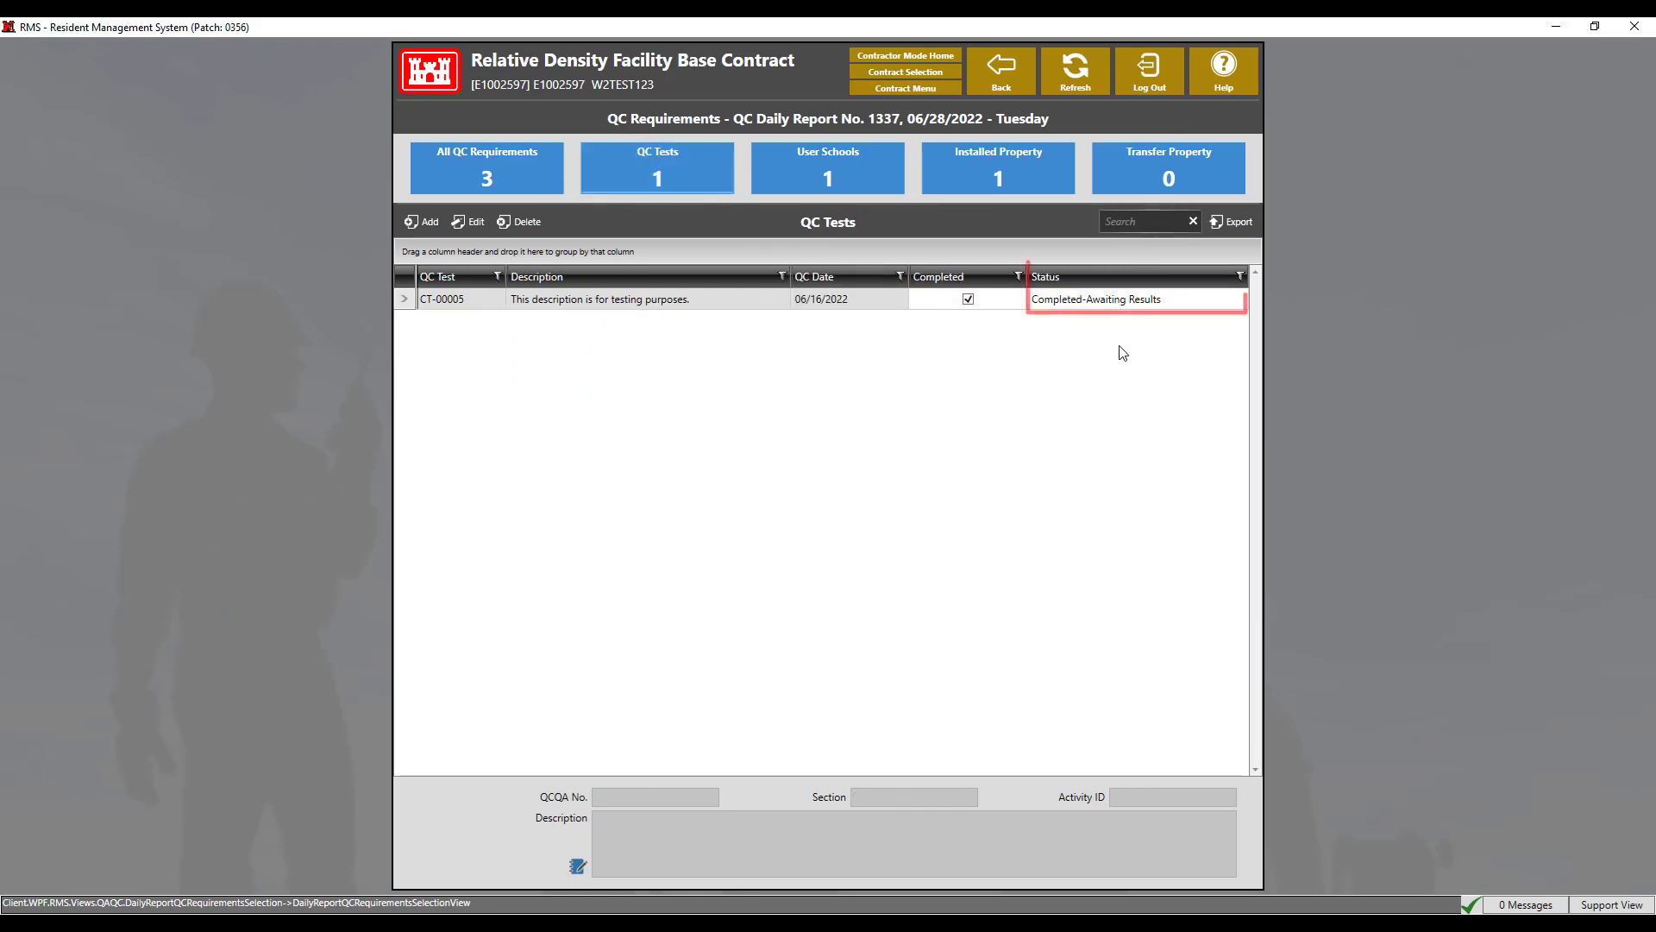
click(1235, 298)
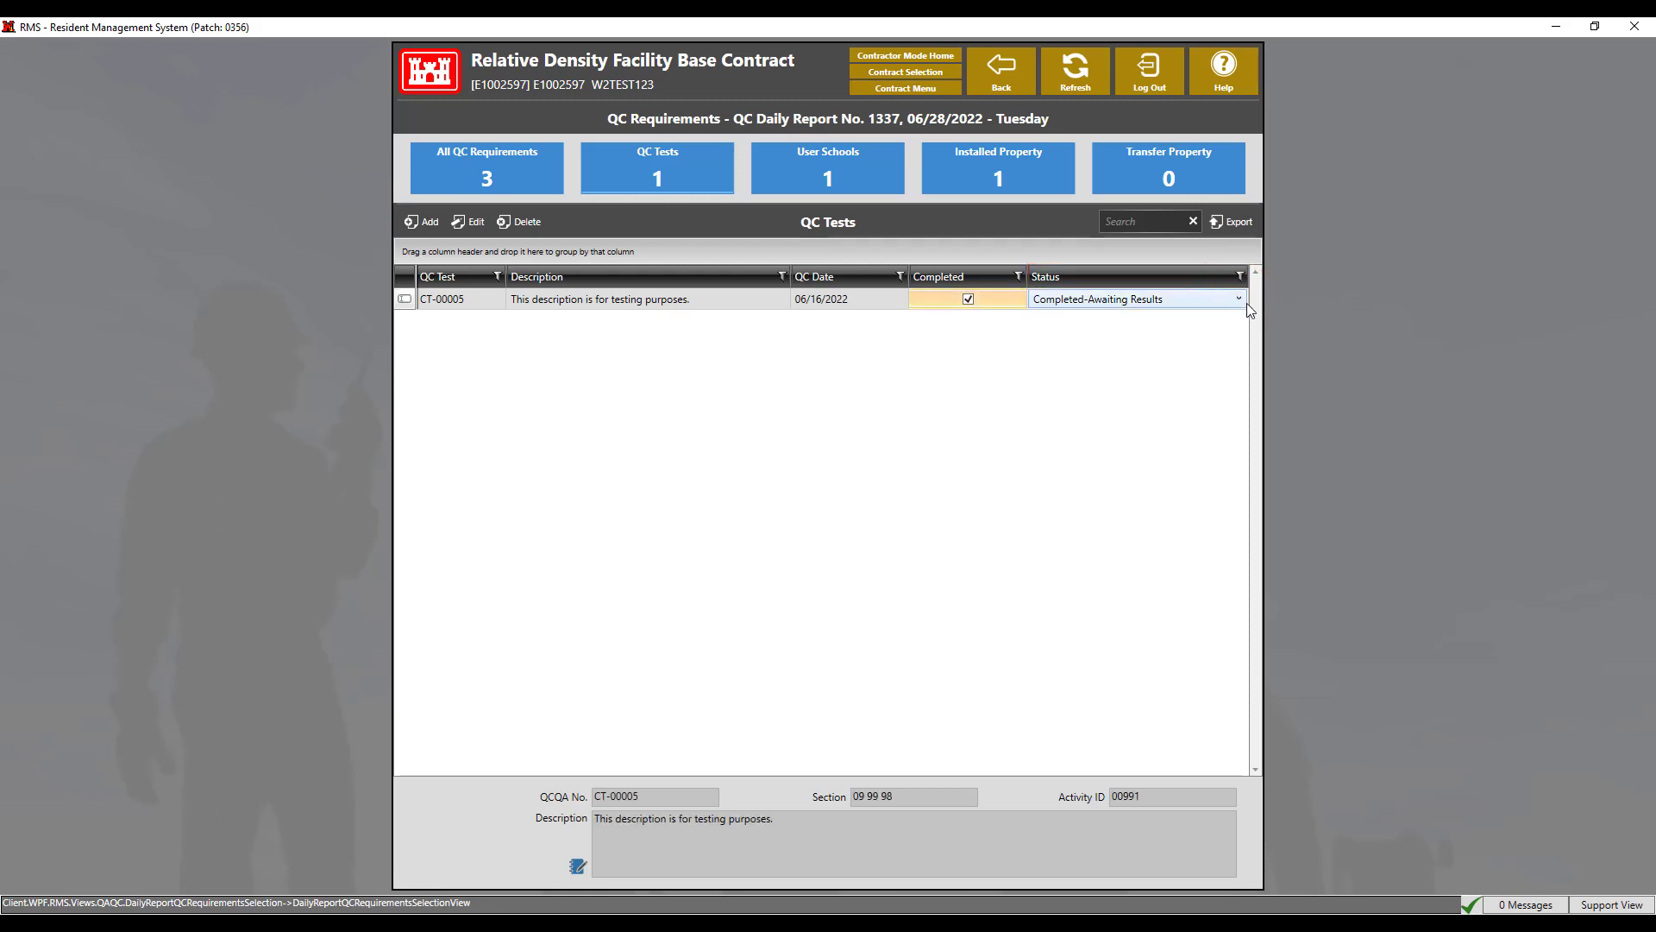
click(1239, 300)
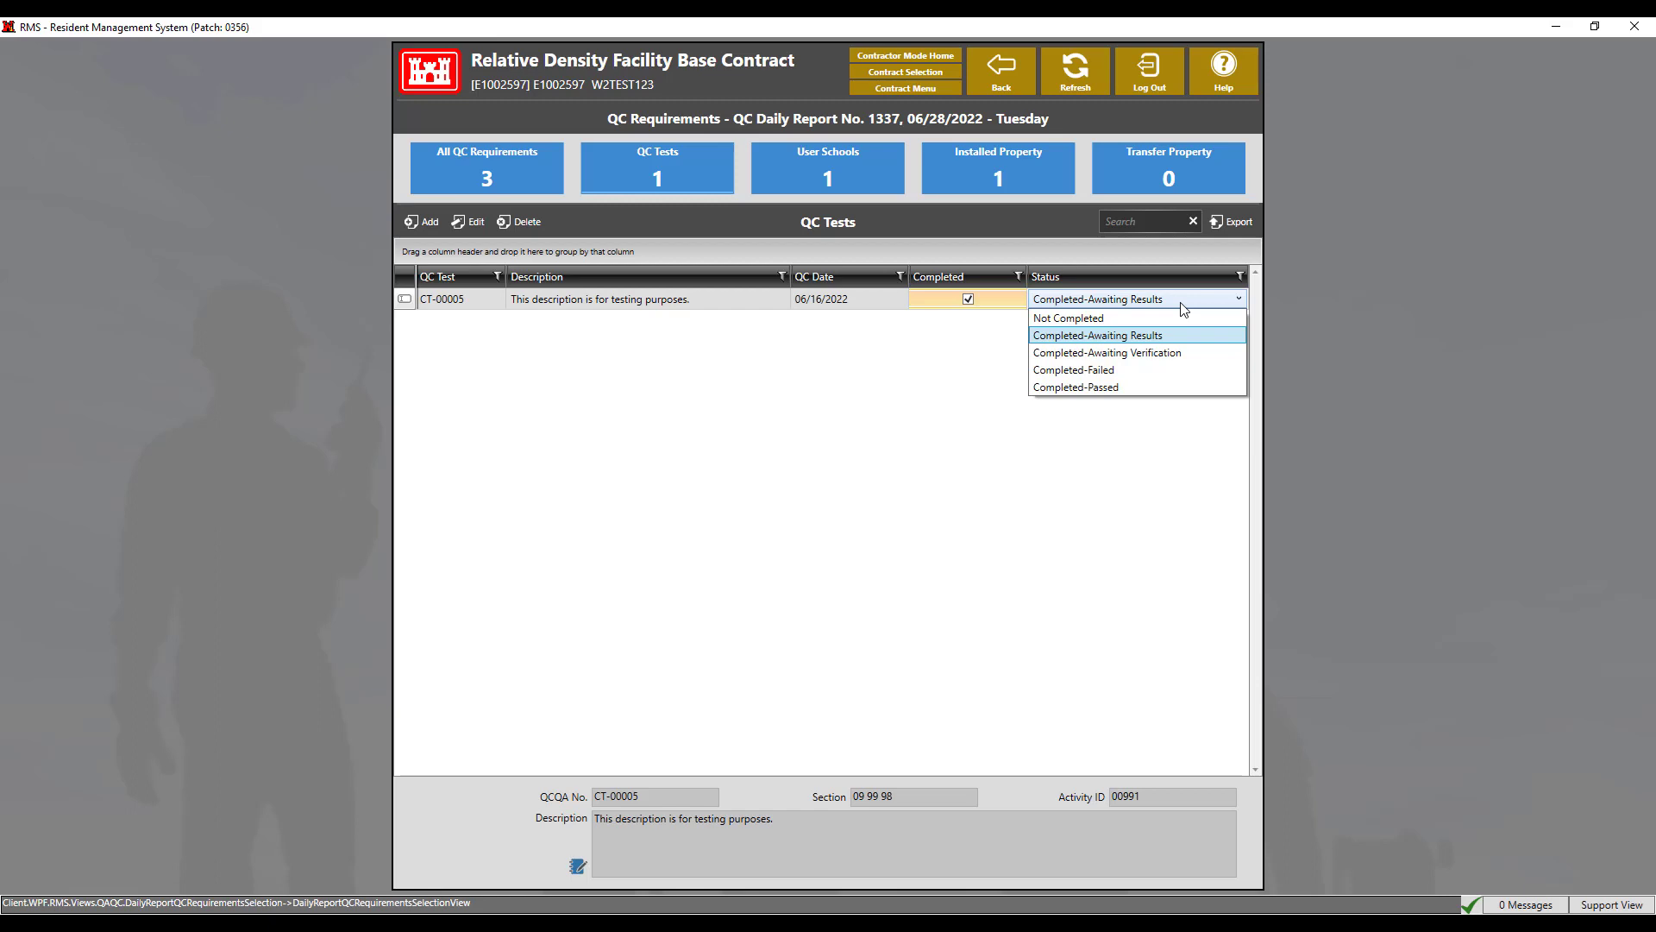
click(1113, 387)
click(1120, 393)
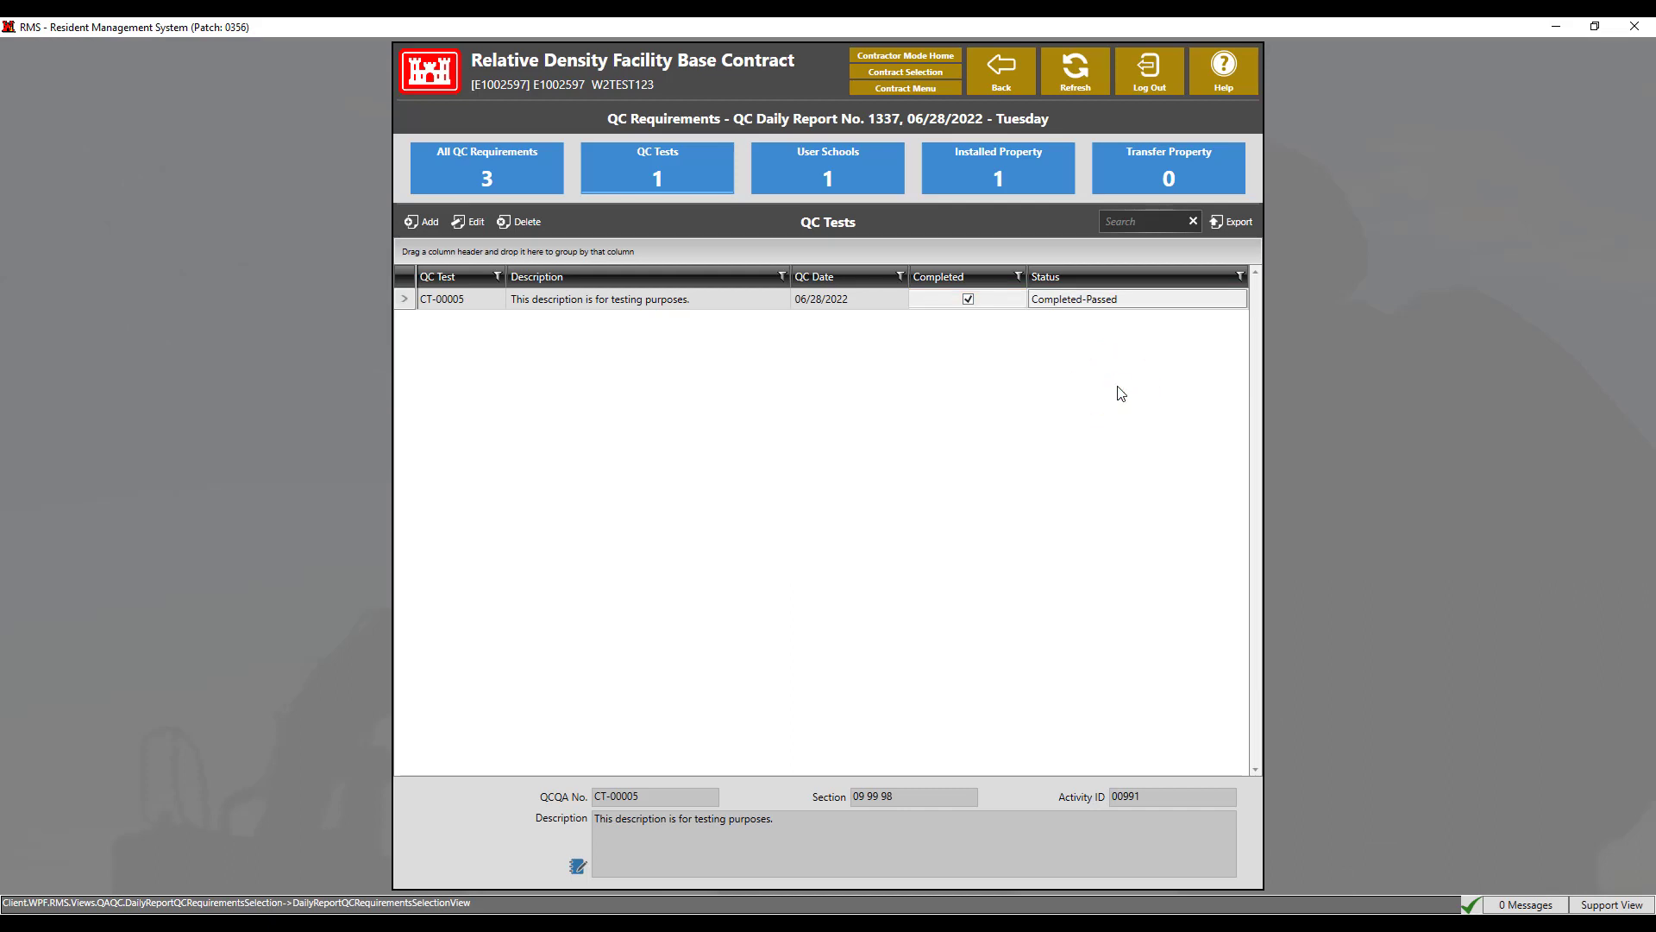
Mark the corrected QC Daily Report No. 1337 as completed again and confirm its completion.
click(1000, 69)
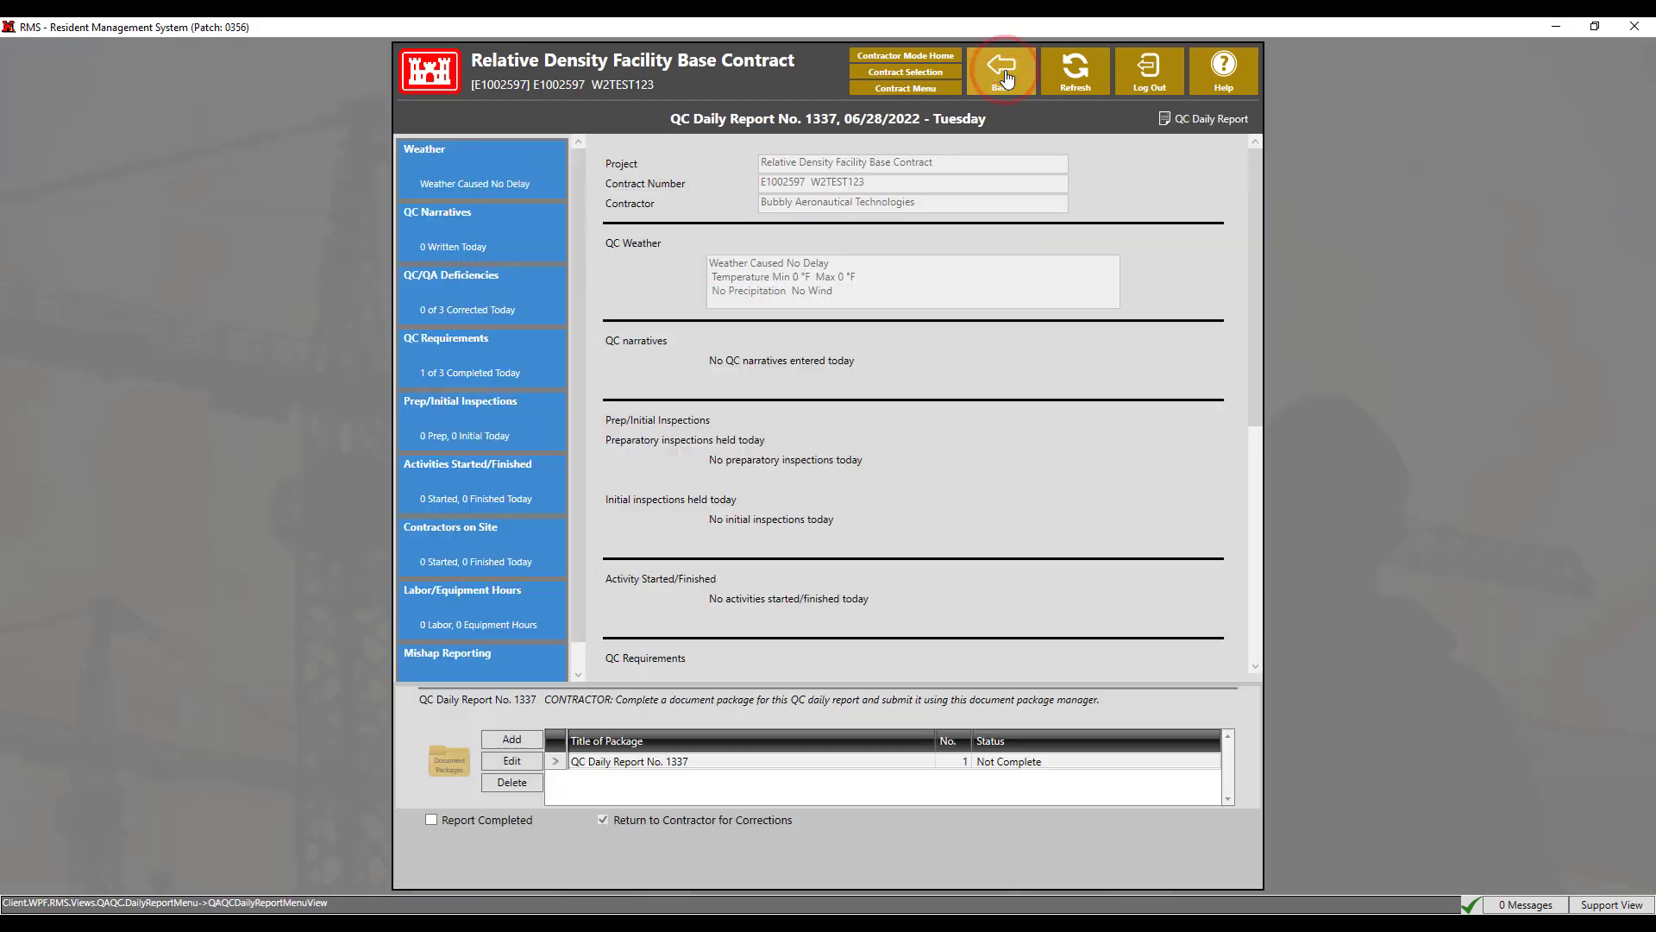
click(484, 820)
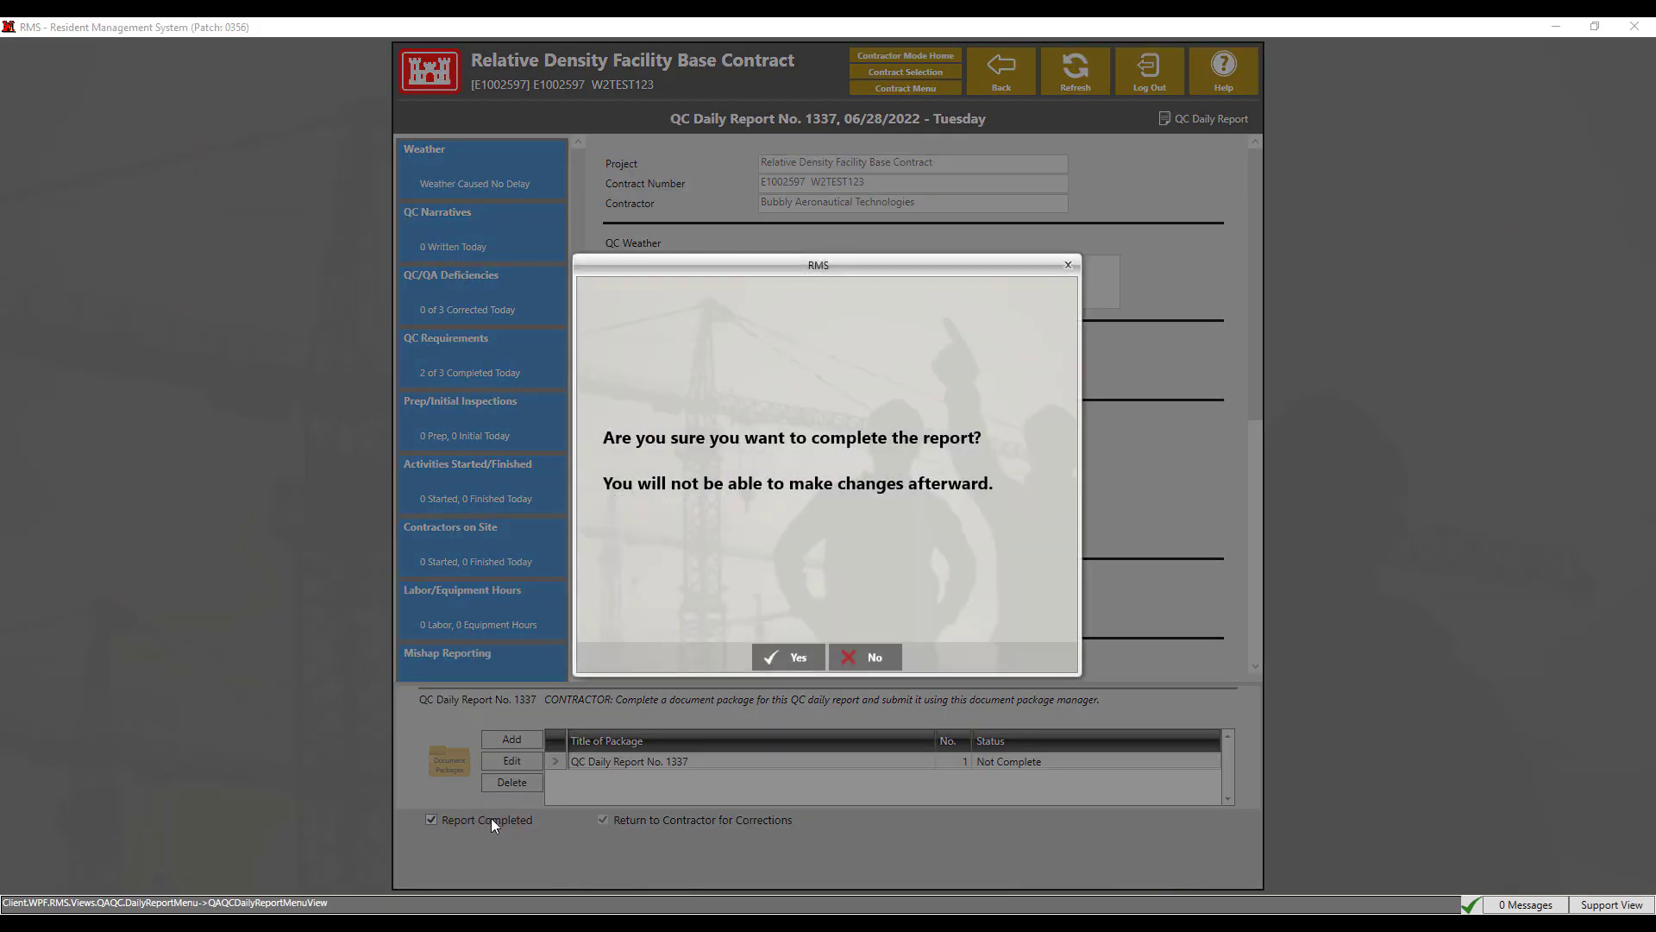
click(786, 658)
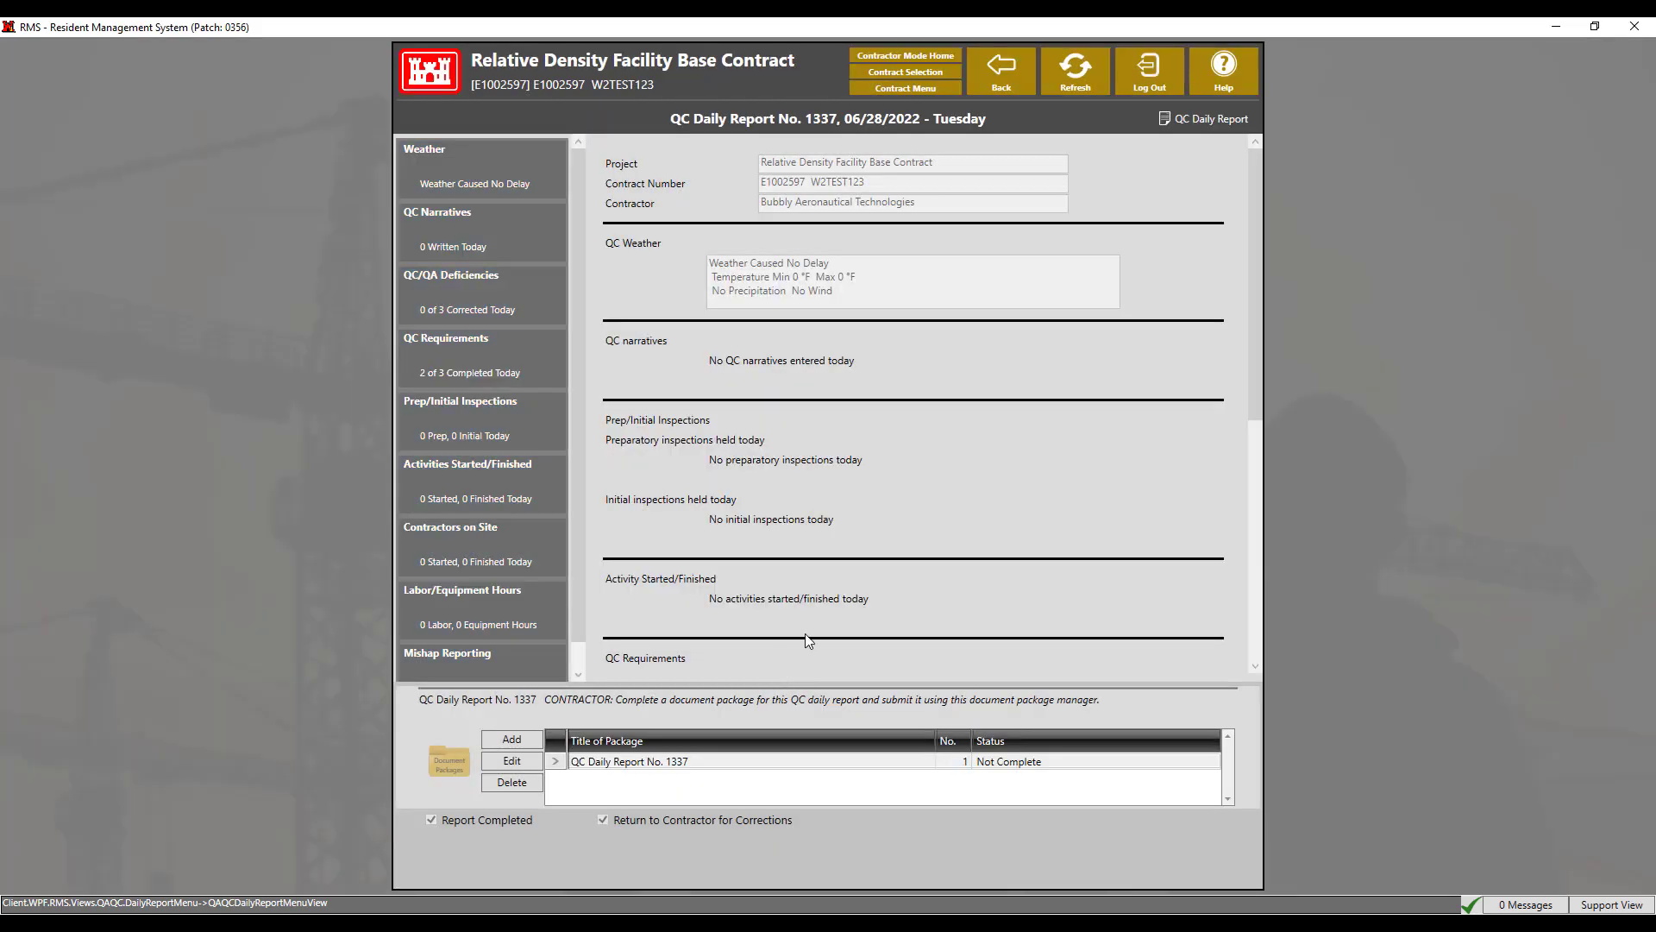
Check the result of QC test CT-00005 in the contract's QC requirements and the entry for user school US-00001.
click(905, 88)
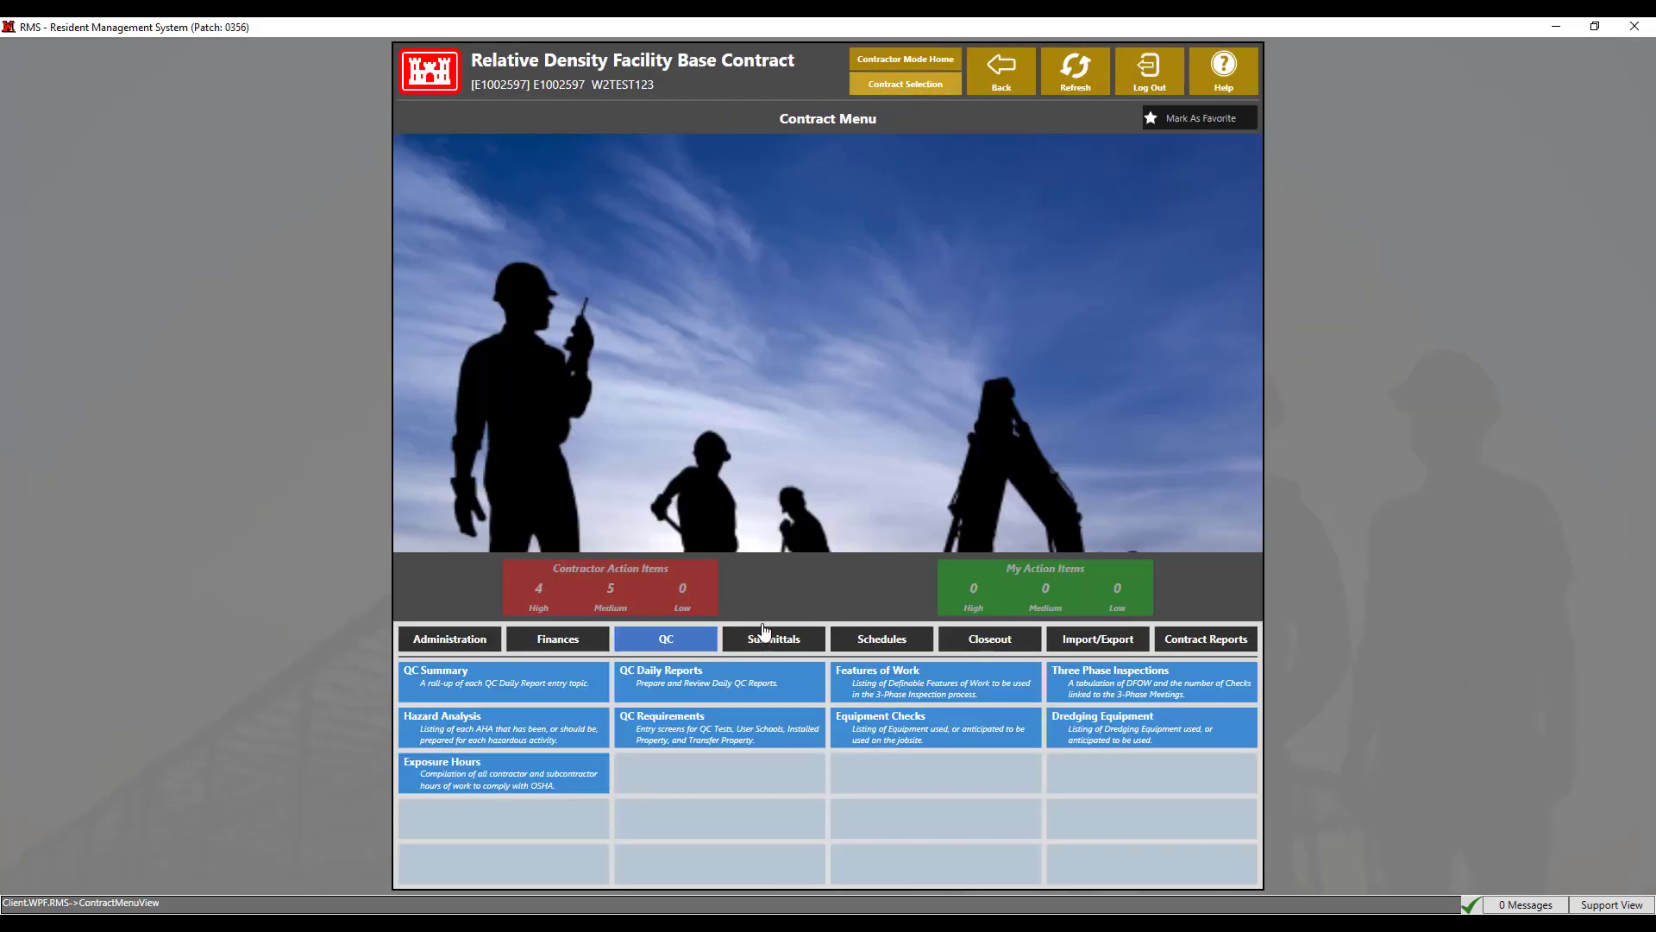
click(747, 729)
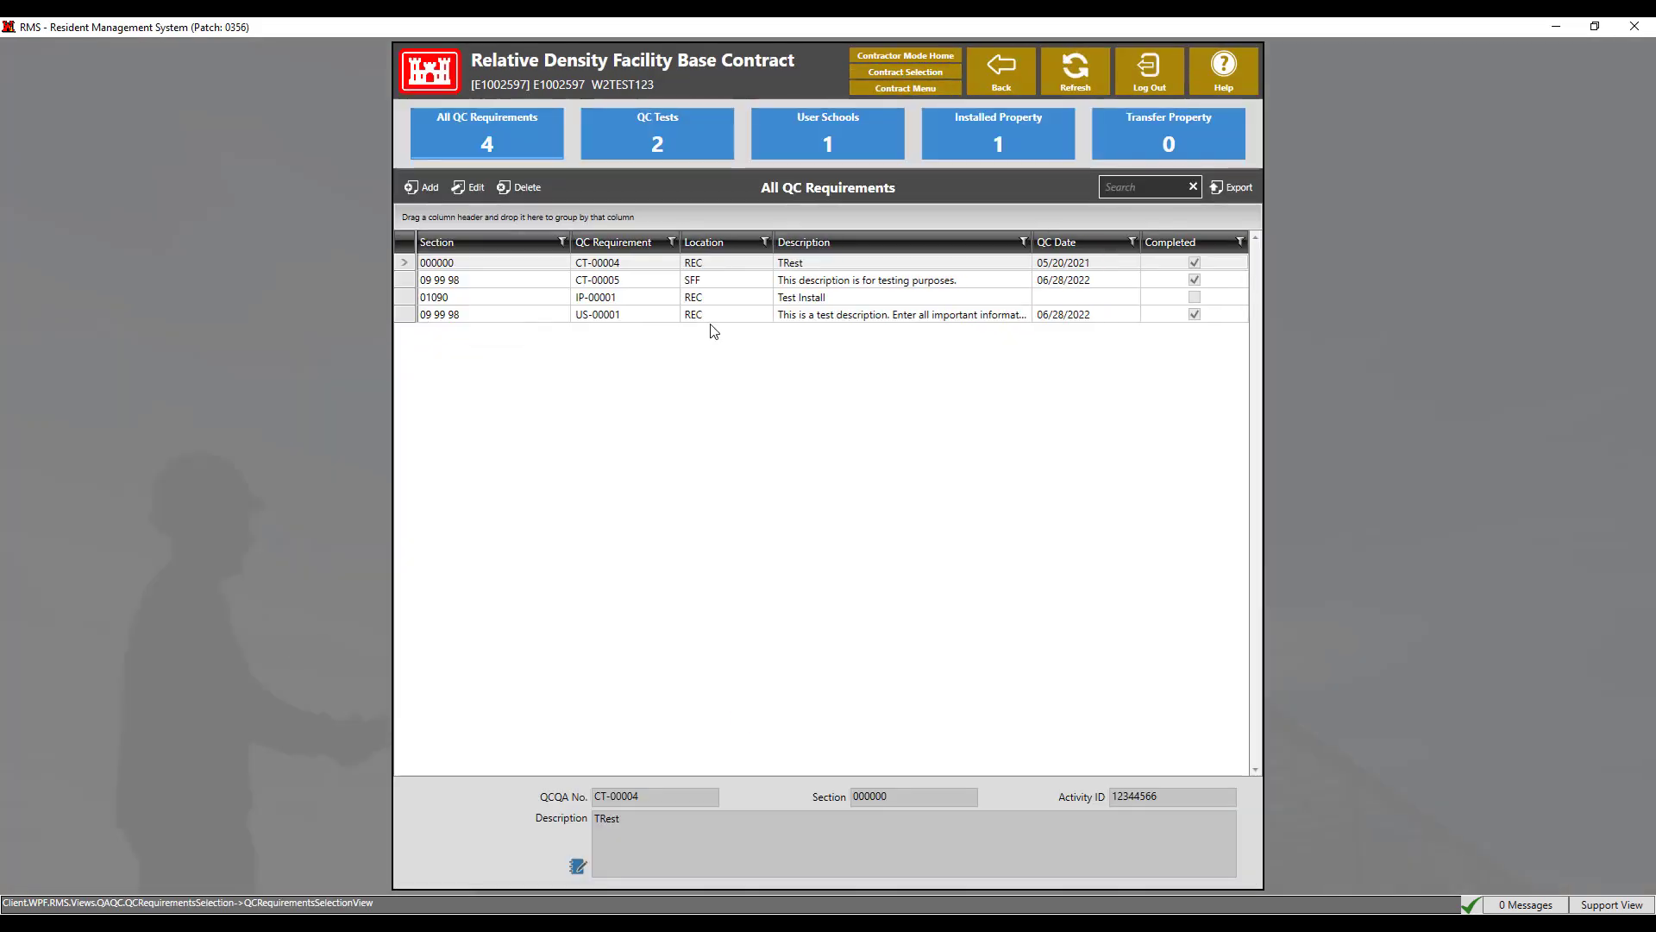
click(678, 132)
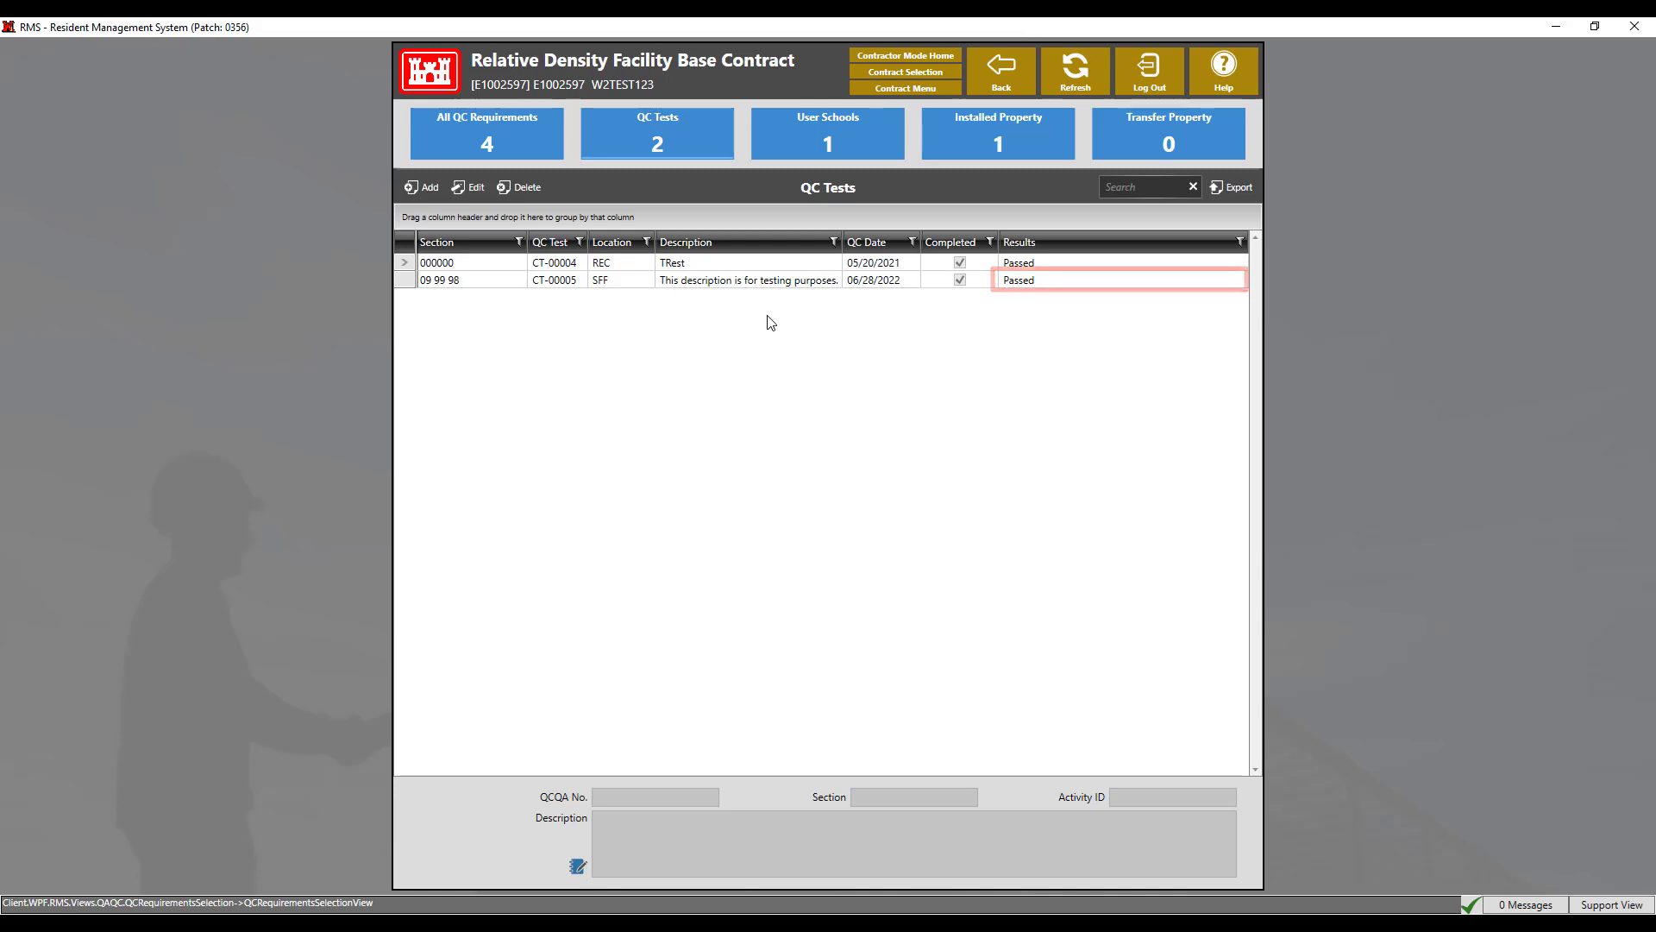
click(527, 118)
click(701, 314)
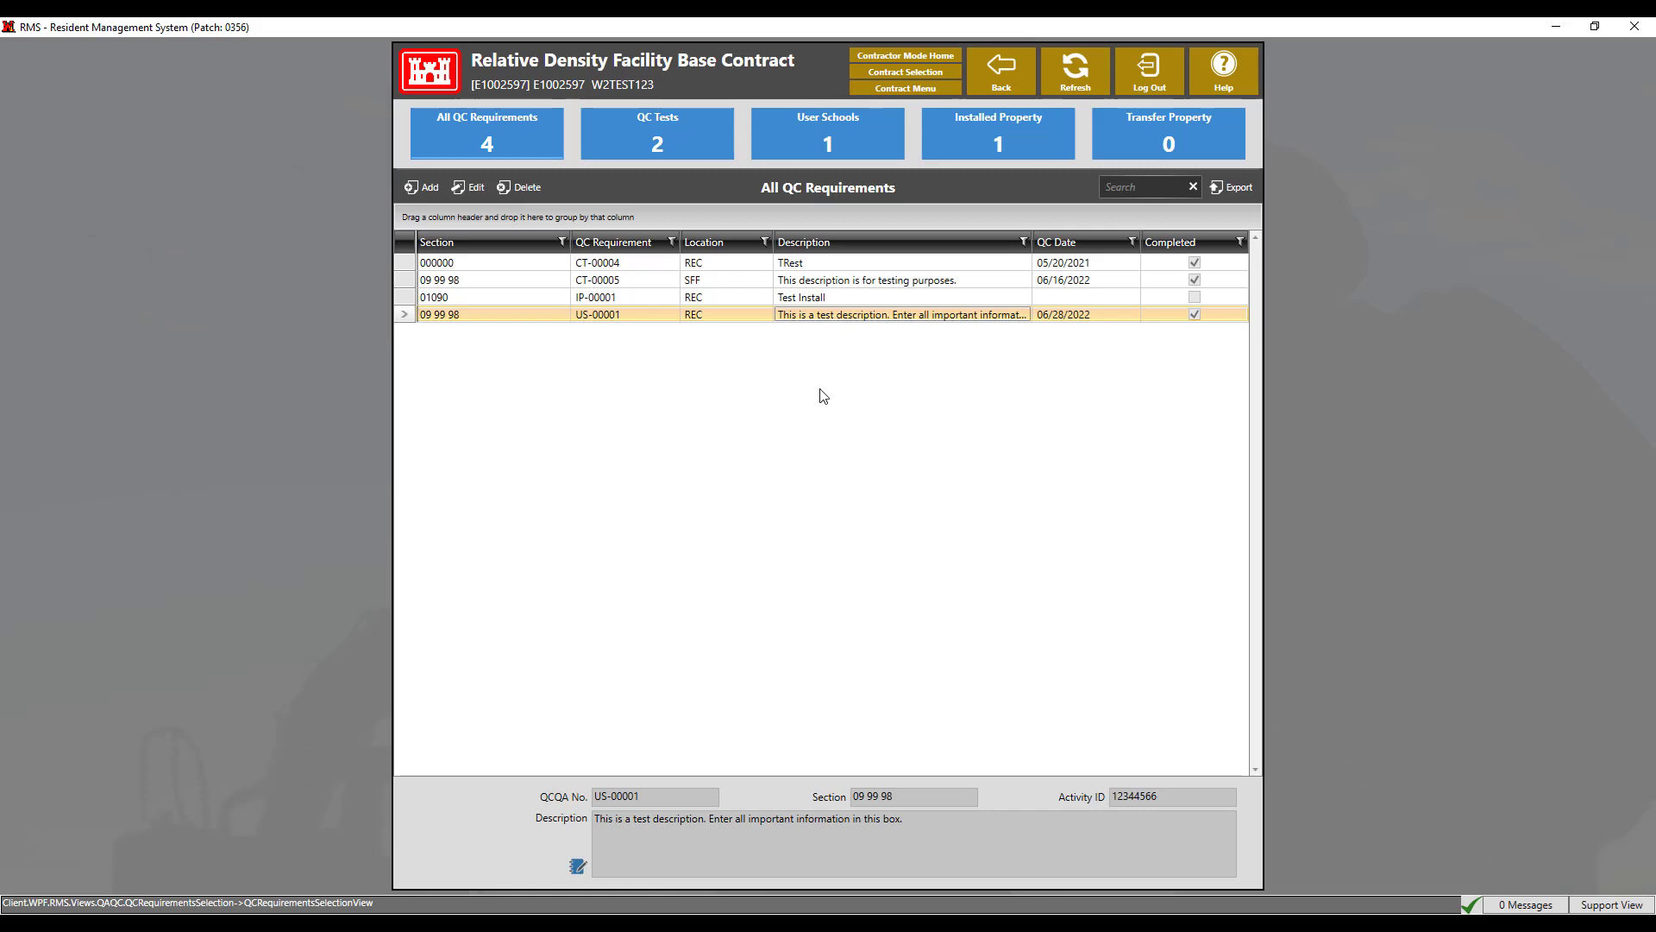
Review all QC requirements and the completed ones in the contract's QC Summary.
click(902, 88)
click(558, 683)
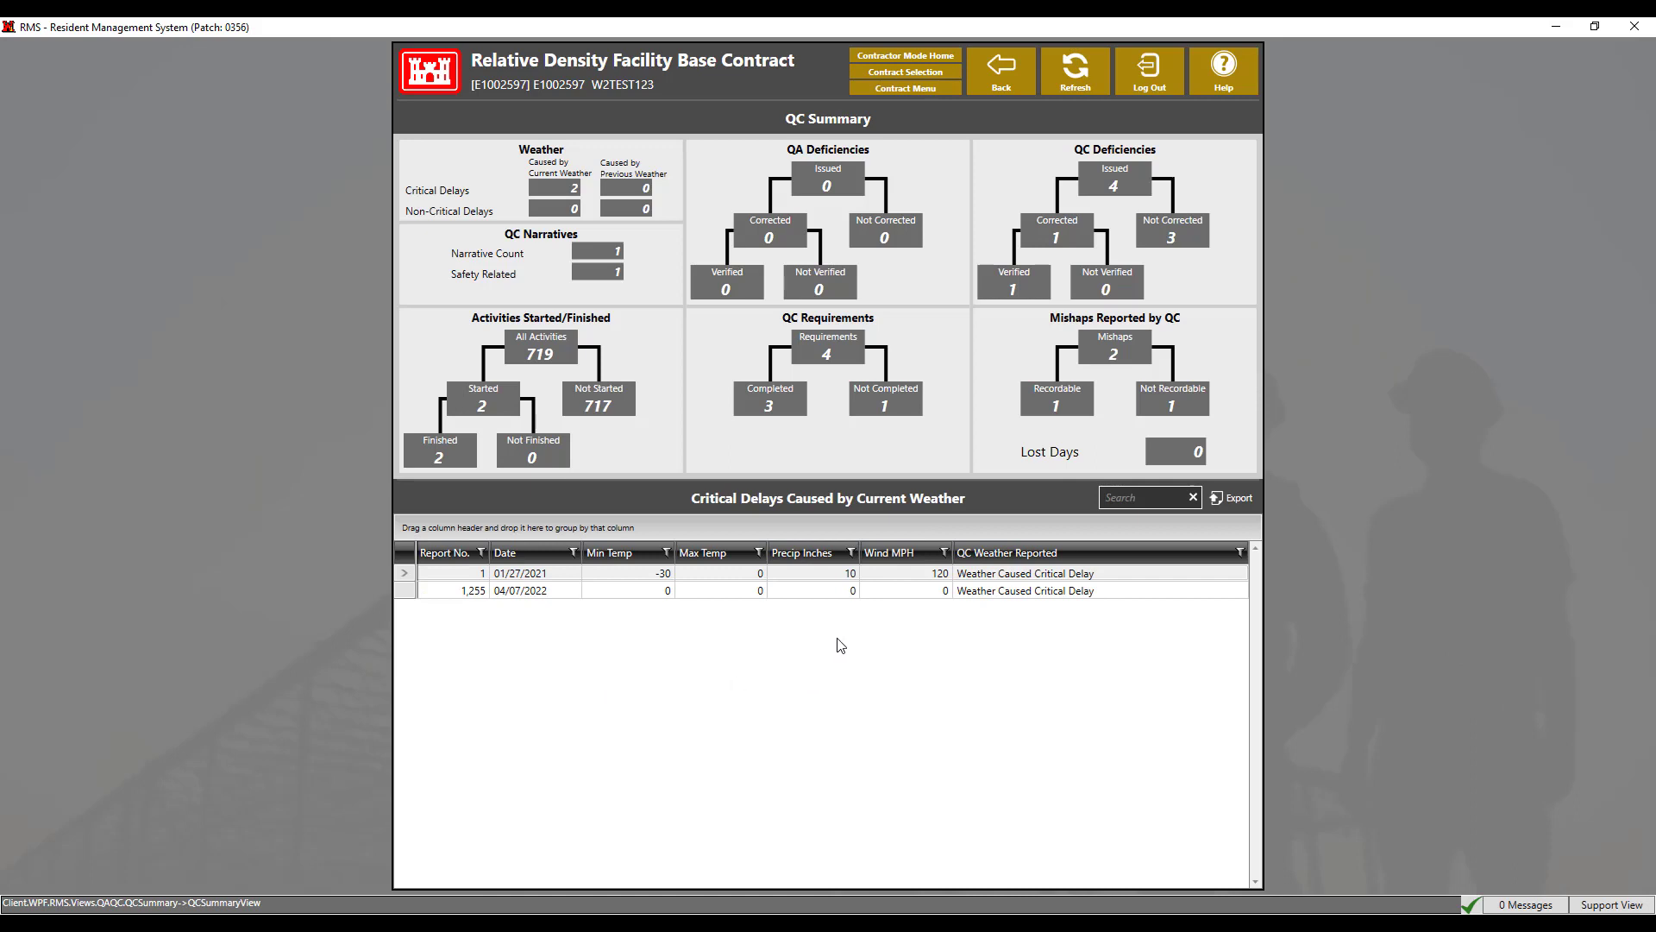
click(843, 348)
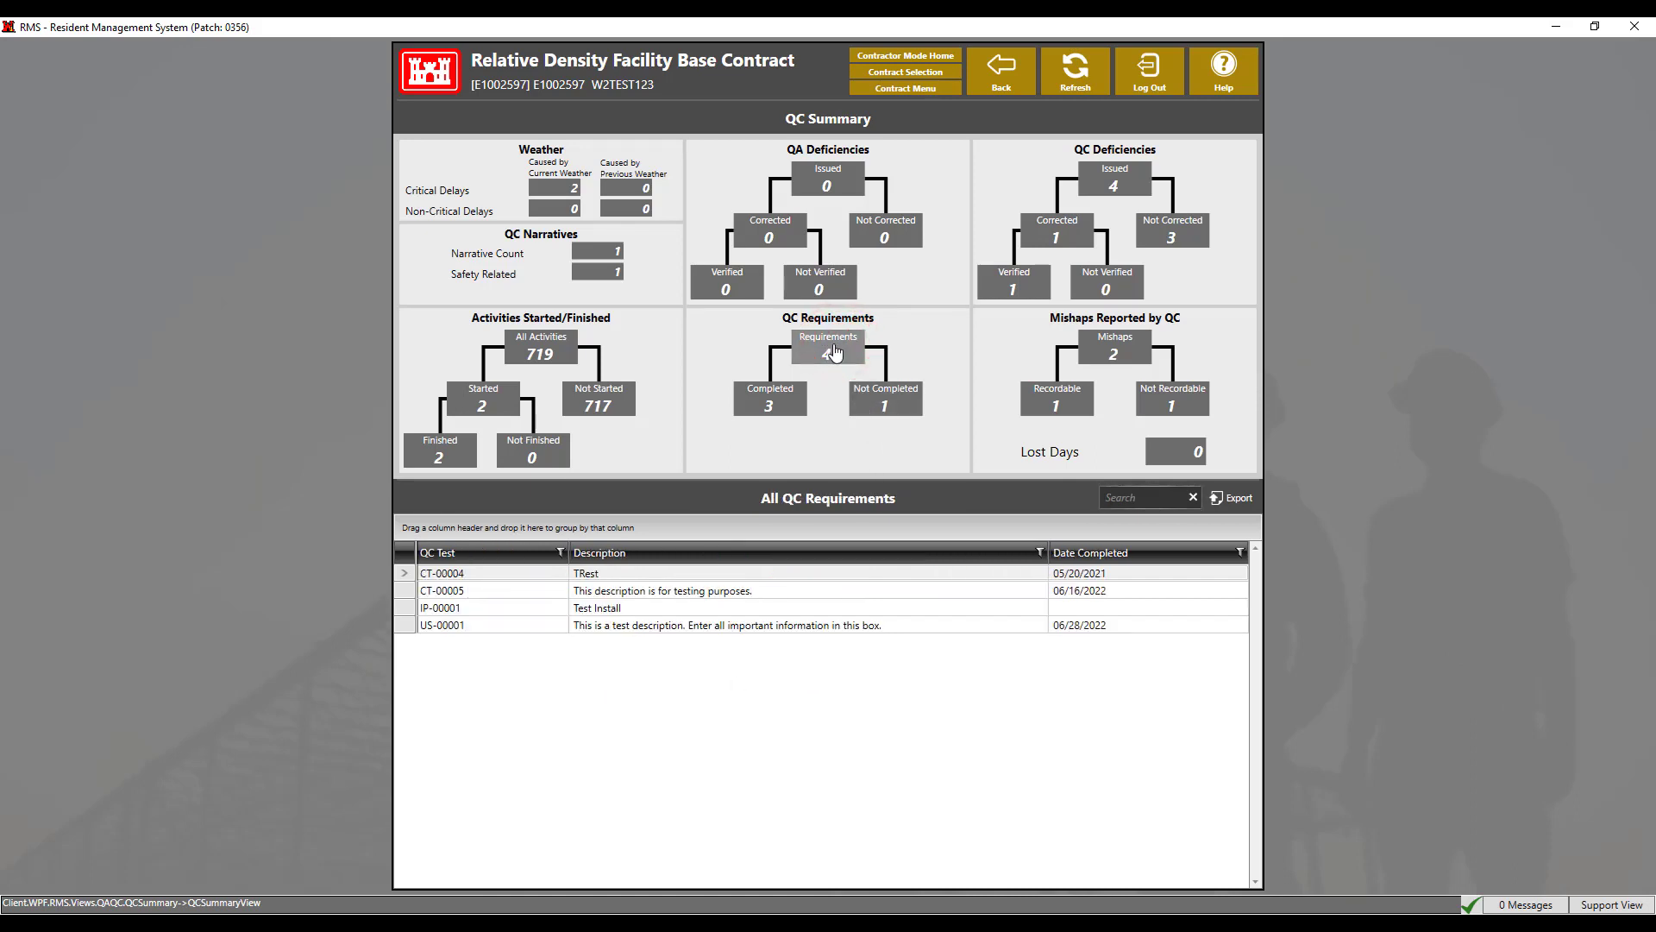
click(781, 406)
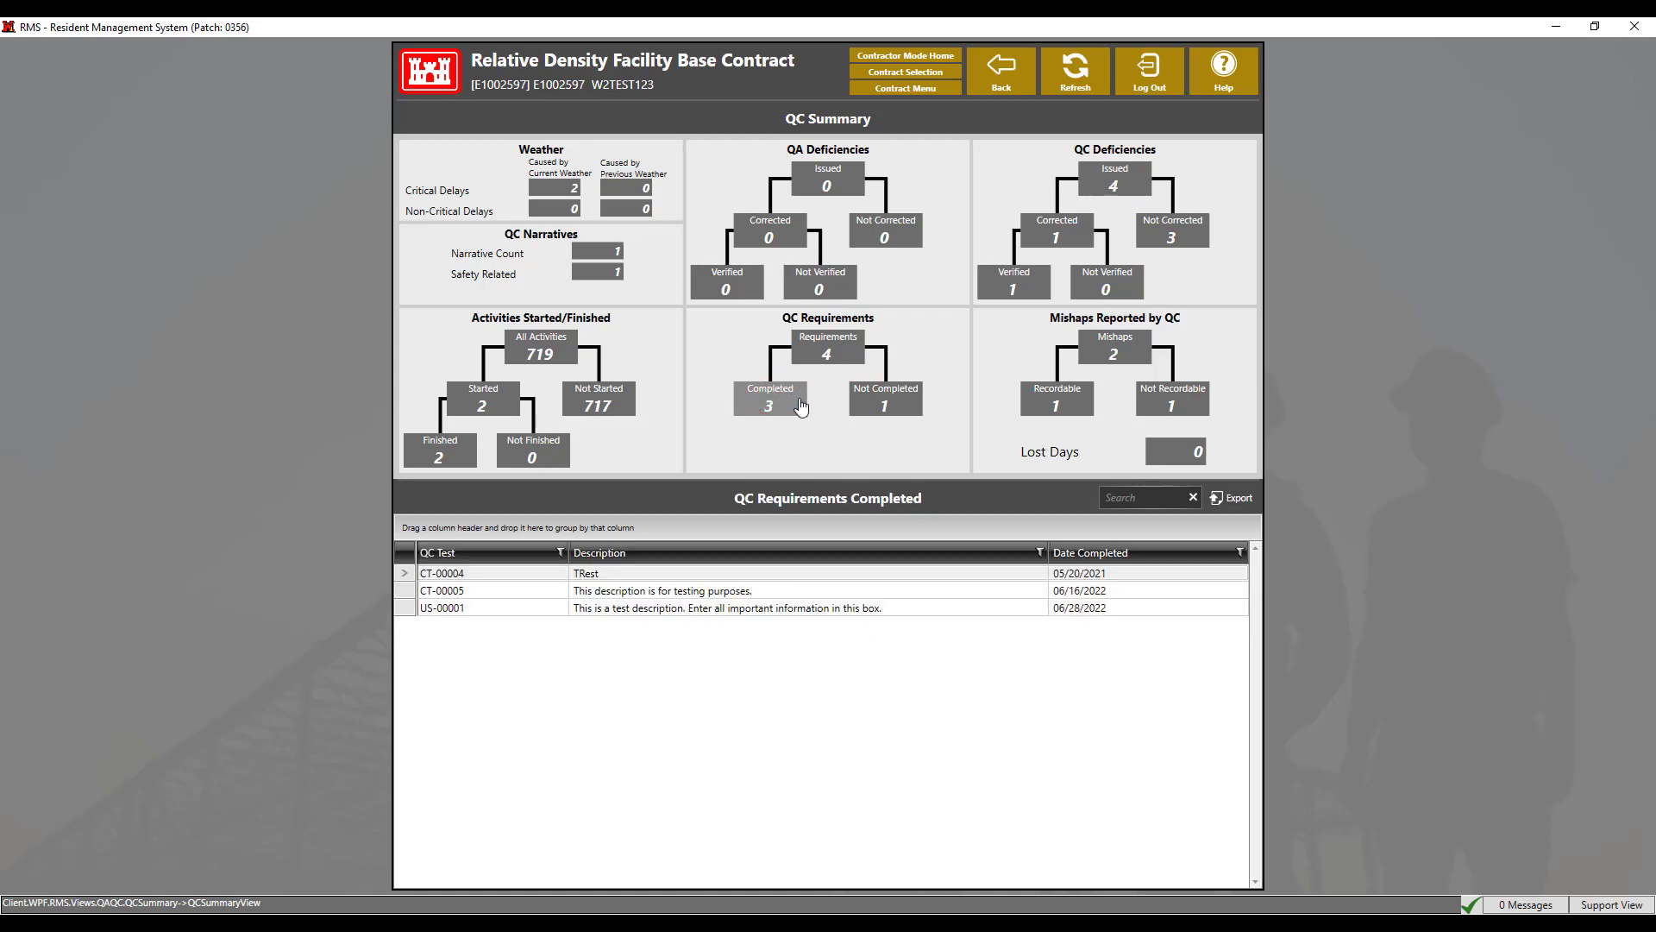